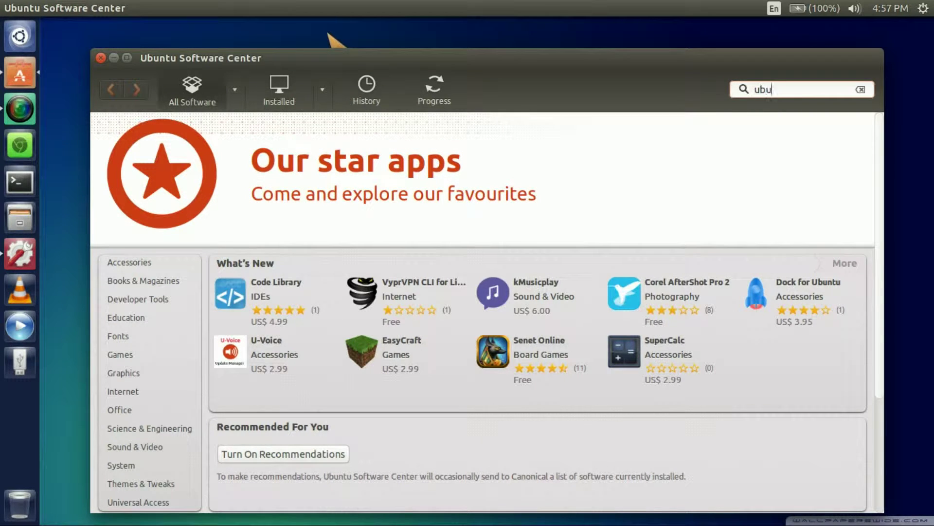
Search for ubuntu-tweak and open its details page, confirming Installed version 0.8.8-1~trusty1
{"action": "type", "text": "-te"}
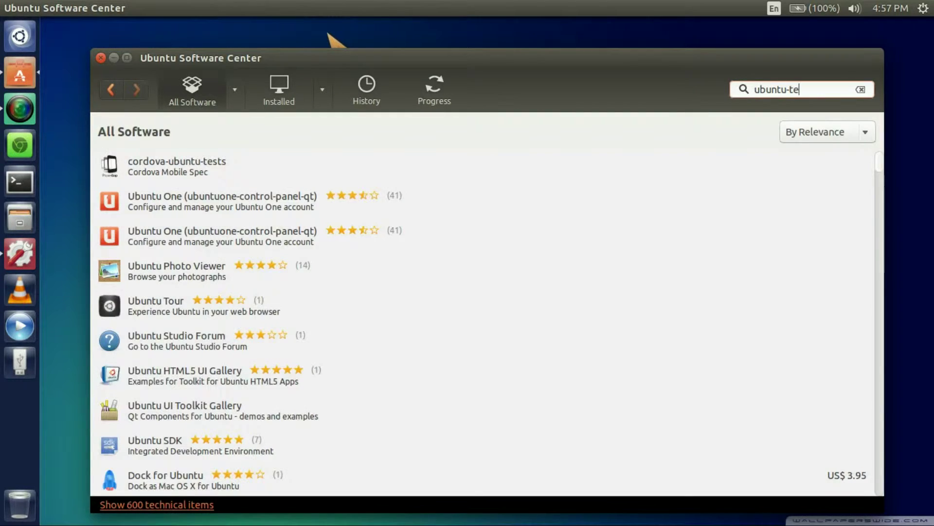
{"action": "key", "text": "BackSpace"}
{"action": "type", "text": "weak"}
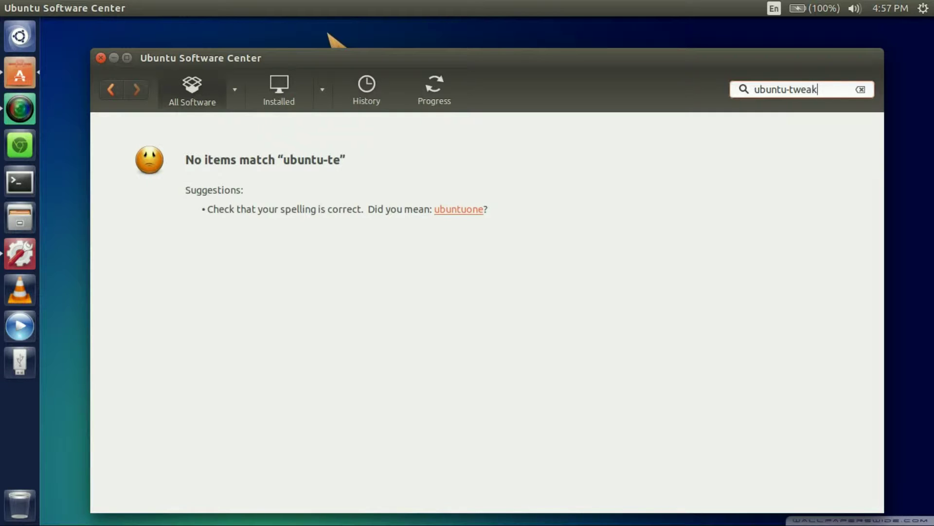
{"action": "left_click", "coordinate": [145, 180]}
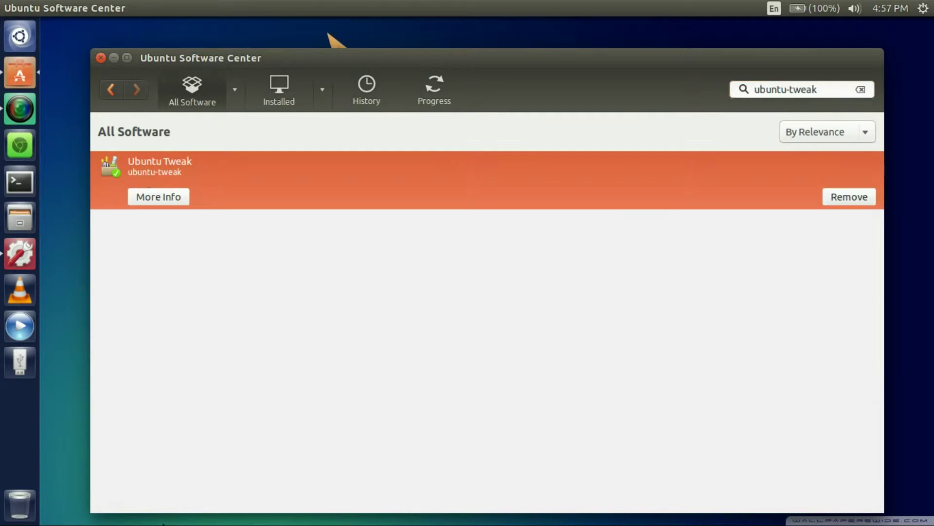
{"action": "left_click", "coordinate": [177, 196]}
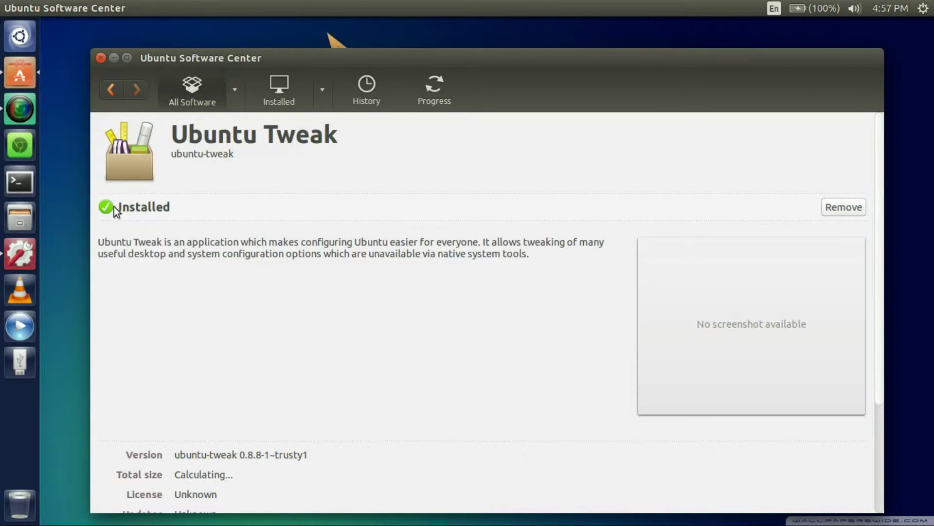
{"action": "scroll", "coordinate": [466, 291], "scroll_direction": "down", "scroll_amount": 3}
{"action": "scroll", "coordinate": [311, 331], "scroll_direction": "up", "scroll_amount": 3}
{"action": "scroll", "coordinate": [187, 389], "scroll_direction": "down", "scroll_amount": 2}
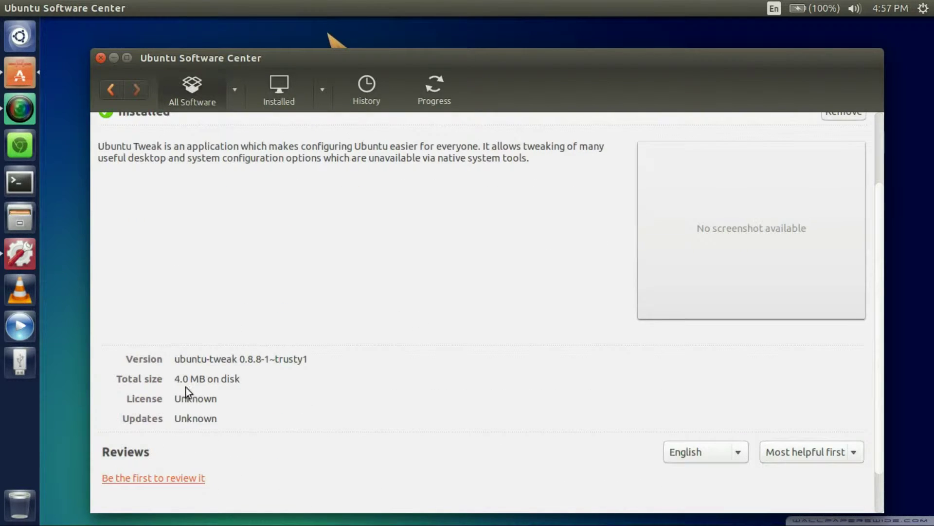
{"action": "scroll", "coordinate": [179, 378], "scroll_direction": "down", "scroll_amount": 2}
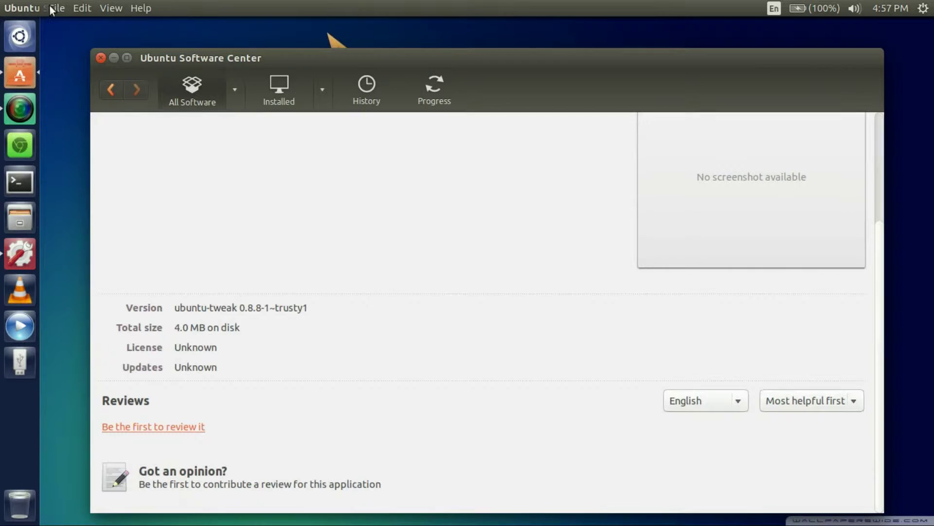
Close Software Center and launch Ubuntu Tweak from the Dash
{"action": "left_click", "coordinate": [101, 58]}
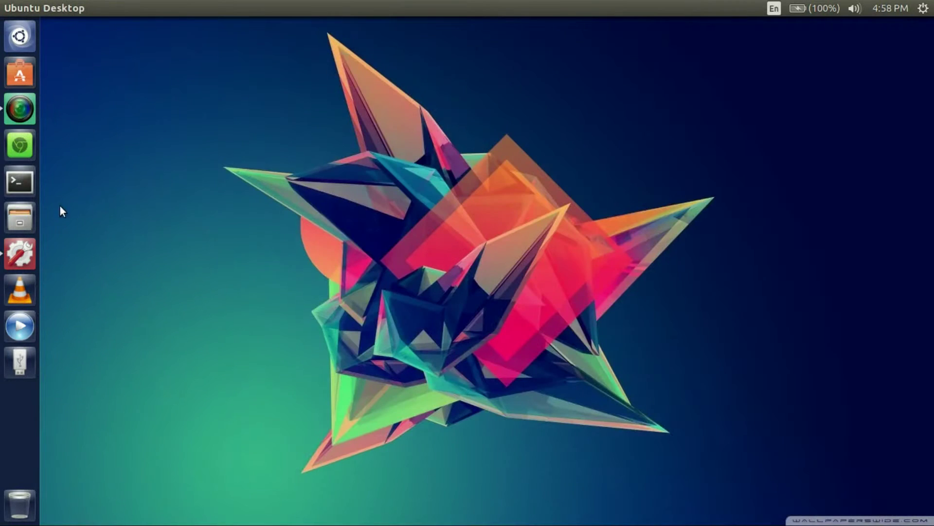
{"action": "left_click", "coordinate": [29, 48]}
{"action": "type", "text": "ubut"}
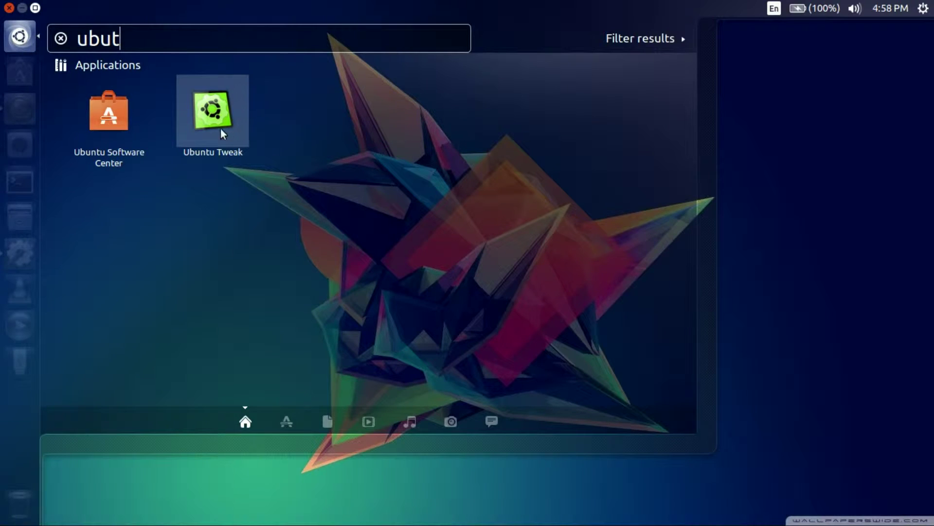
{"action": "left_click", "coordinate": [208, 136]}
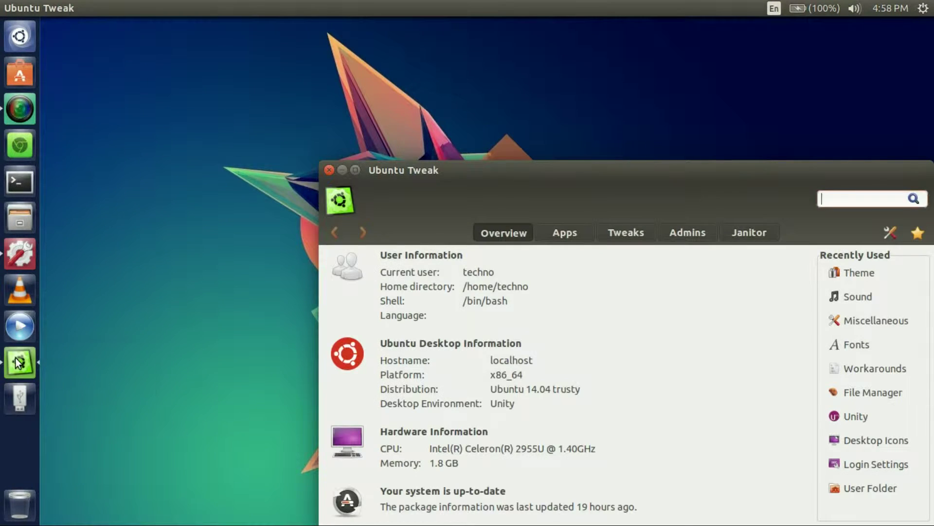
Lock Ubuntu Tweak to the launcher and open its Tweaks > Theme page
{"action": "right_click", "coordinate": [15, 357]}
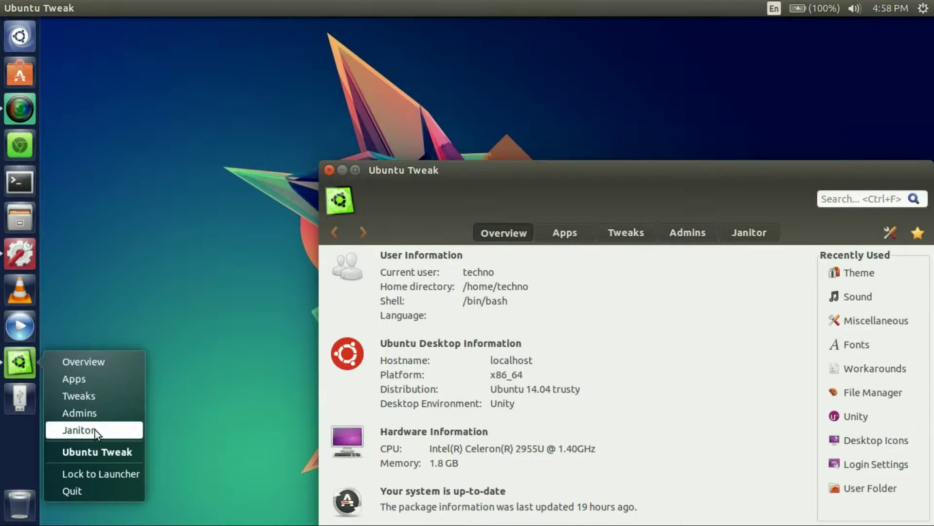
{"action": "left_click", "coordinate": [97, 477]}
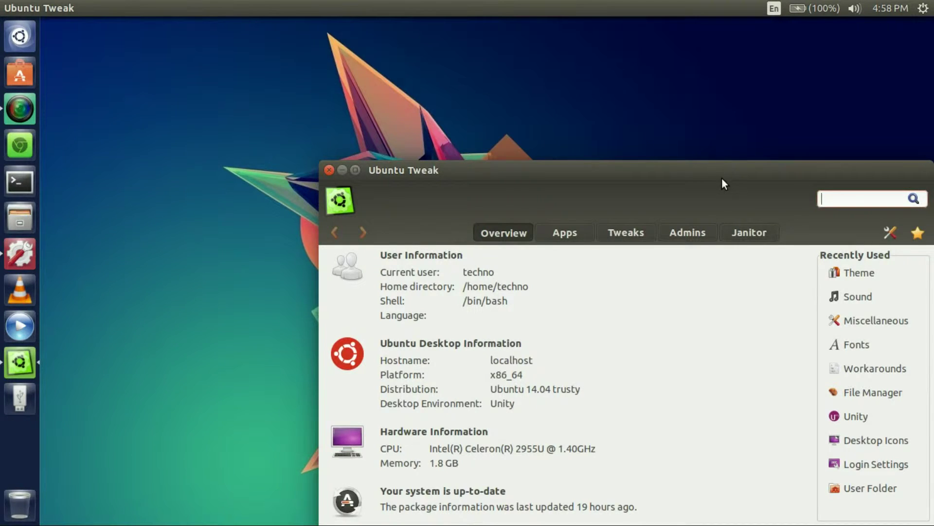
{"action": "left_click_drag", "start_coordinate": [724, 184], "coordinate": [499, 99]}
{"action": "left_click", "coordinate": [422, 141]}
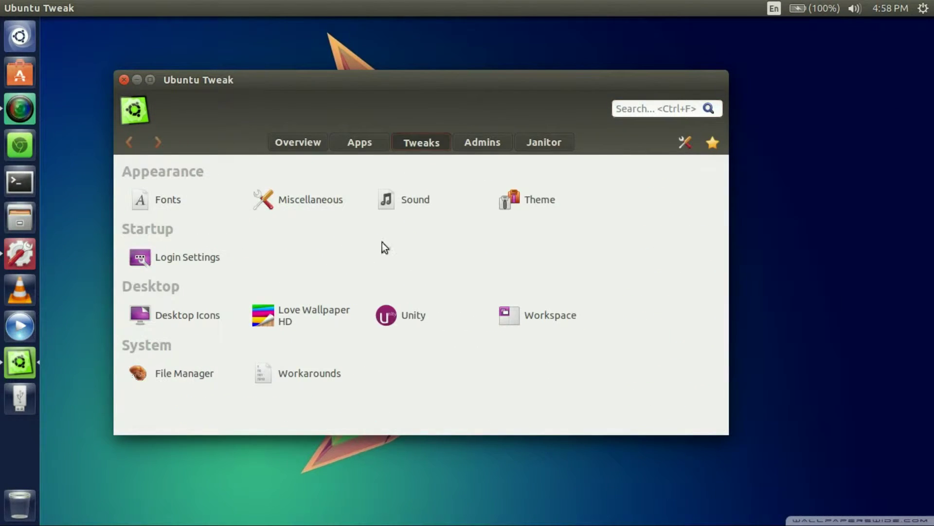
{"action": "left_click", "coordinate": [495, 201]}
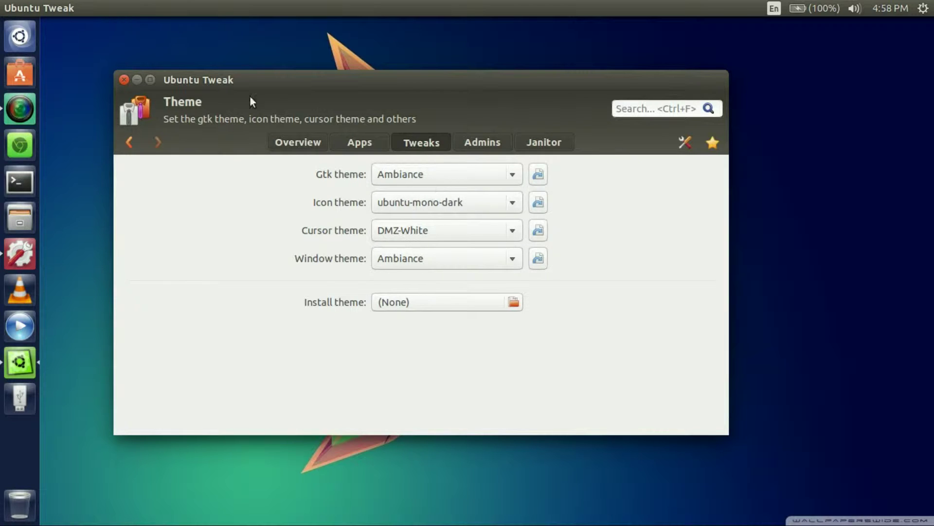
Close Ubuntu Tweak, start Chromium and search Google for gnome-look
{"action": "left_click", "coordinate": [123, 80]}
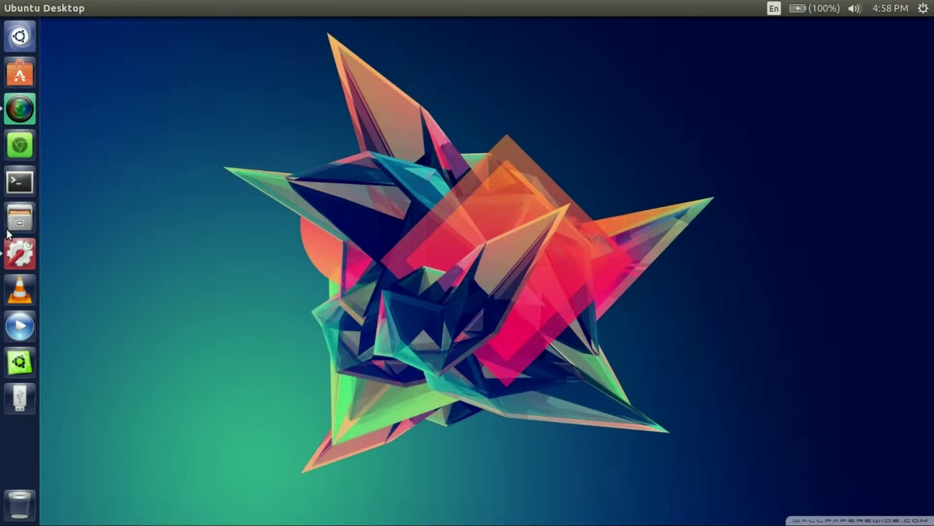
{"action": "left_click", "coordinate": [22, 154]}
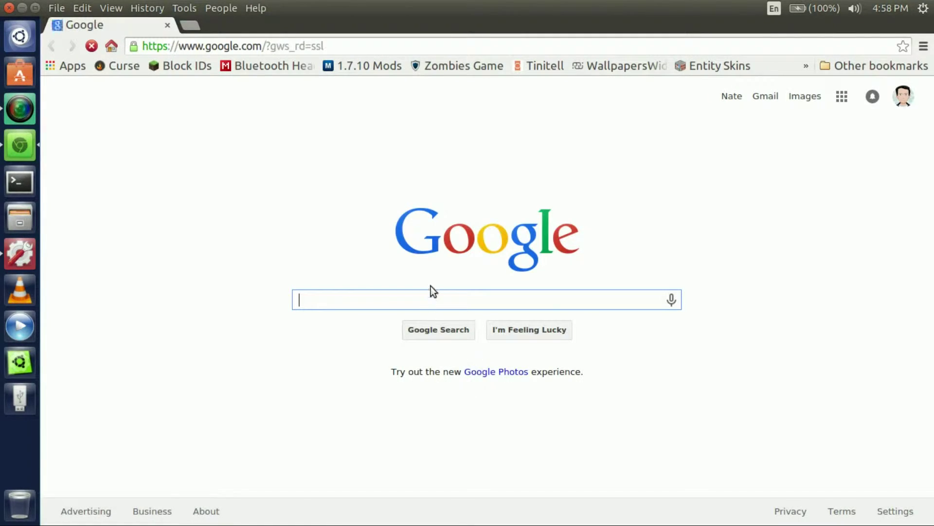
{"action": "type", "text": "gnome"}
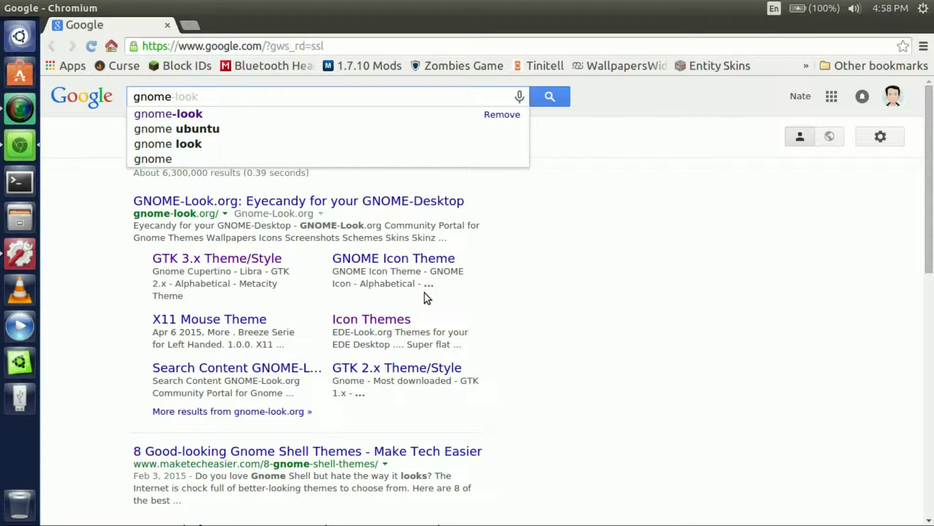
{"action": "key", "text": "Down"}
{"action": "key", "text": "Return"}
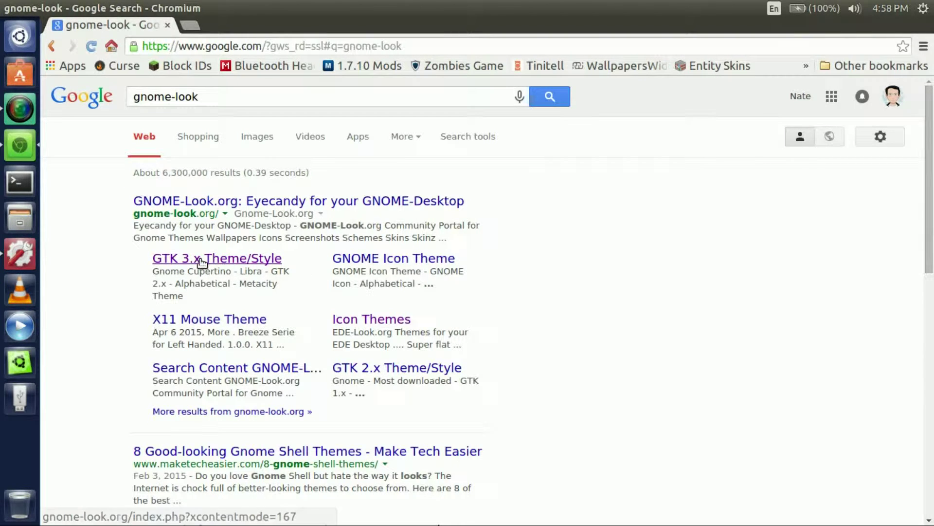
Browse GNOME-Look.org's GTK 3.x themes and open the StylishDark theme page
{"action": "left_click", "coordinate": [192, 259]}
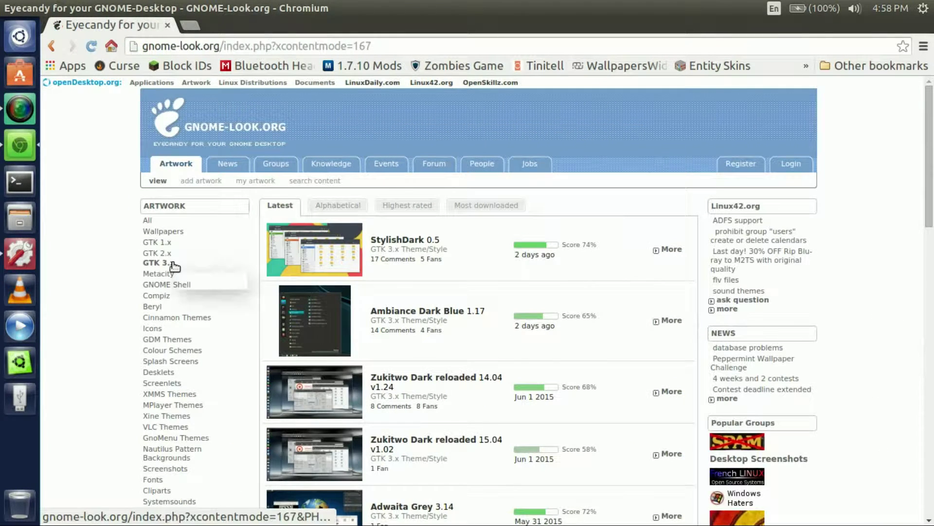
{"action": "scroll", "coordinate": [428, 331], "scroll_direction": "down", "scroll_amount": 3}
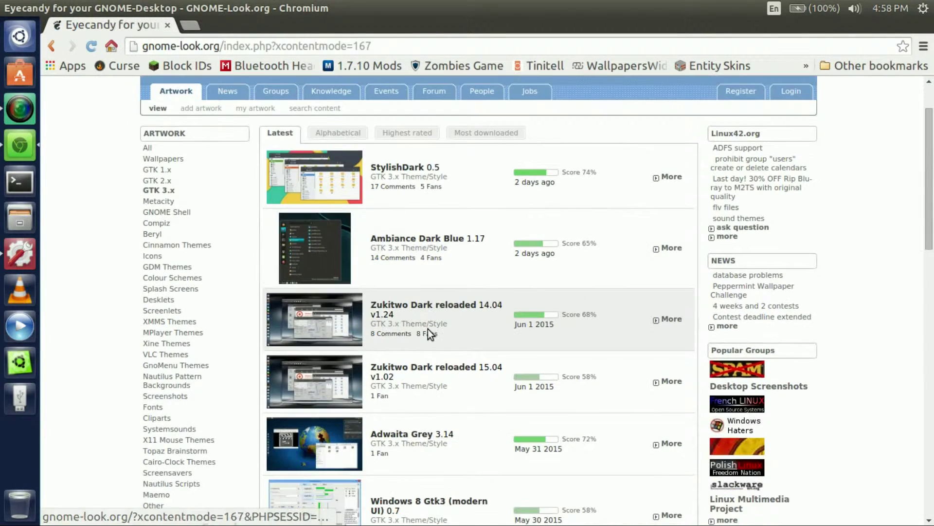
{"action": "scroll", "coordinate": [429, 333], "scroll_direction": "down", "scroll_amount": 6}
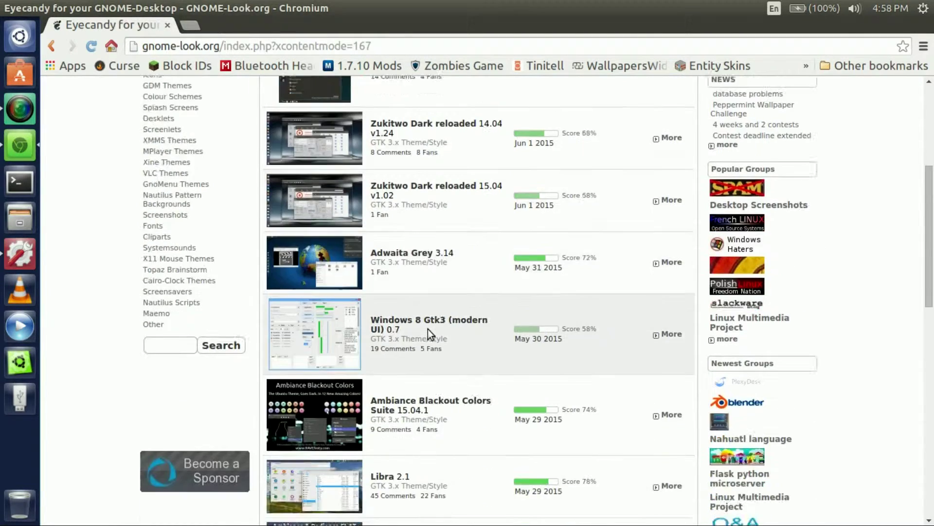
{"action": "scroll", "coordinate": [429, 331], "scroll_direction": "up", "scroll_amount": 10}
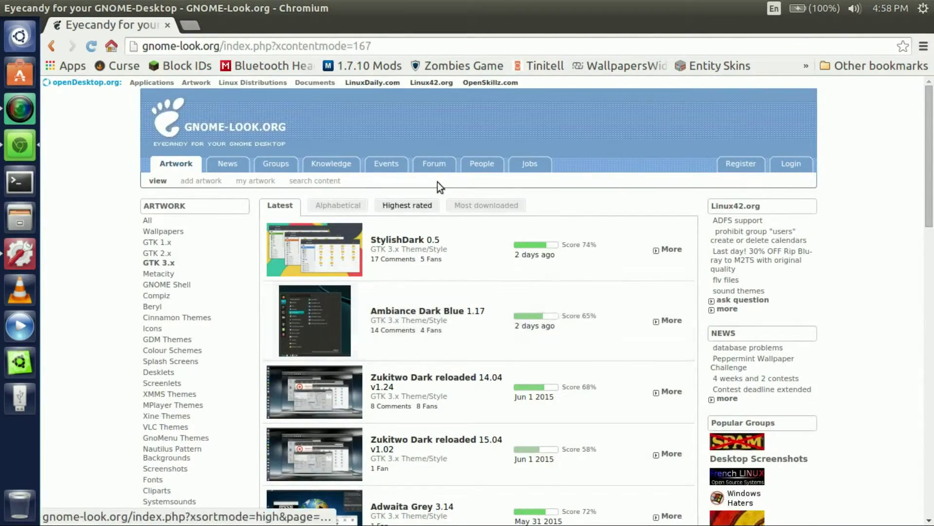
{"action": "scroll", "coordinate": [475, 344], "scroll_direction": "down", "scroll_amount": 2}
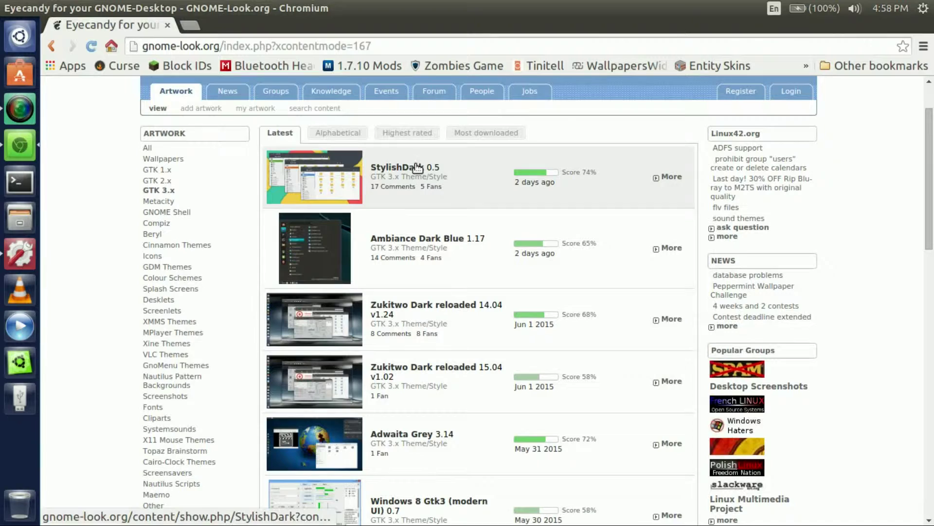
{"action": "left_click", "coordinate": [415, 173]}
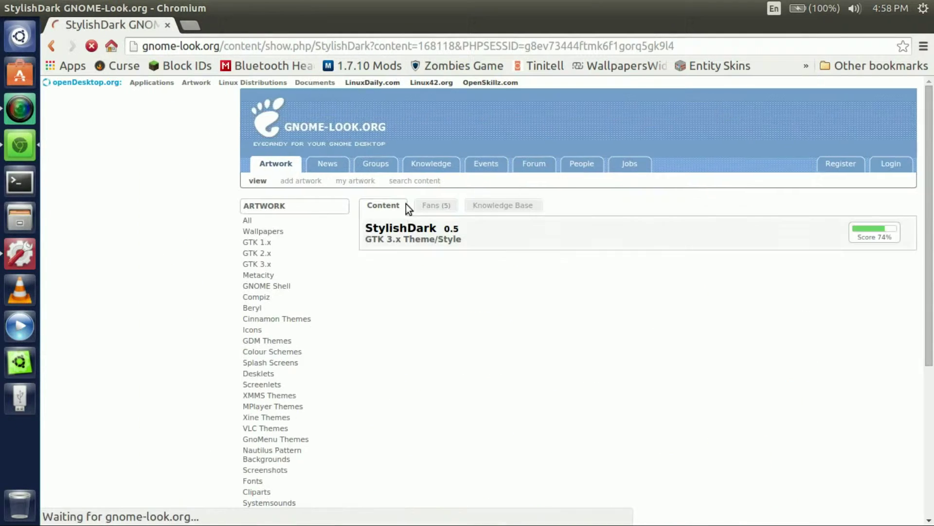
Download the StylishDark .7z archive and save it to Downloads
{"action": "scroll", "coordinate": [447, 275], "scroll_direction": "down", "scroll_amount": 1}
{"action": "scroll", "coordinate": [447, 276], "scroll_direction": "down", "scroll_amount": 10}
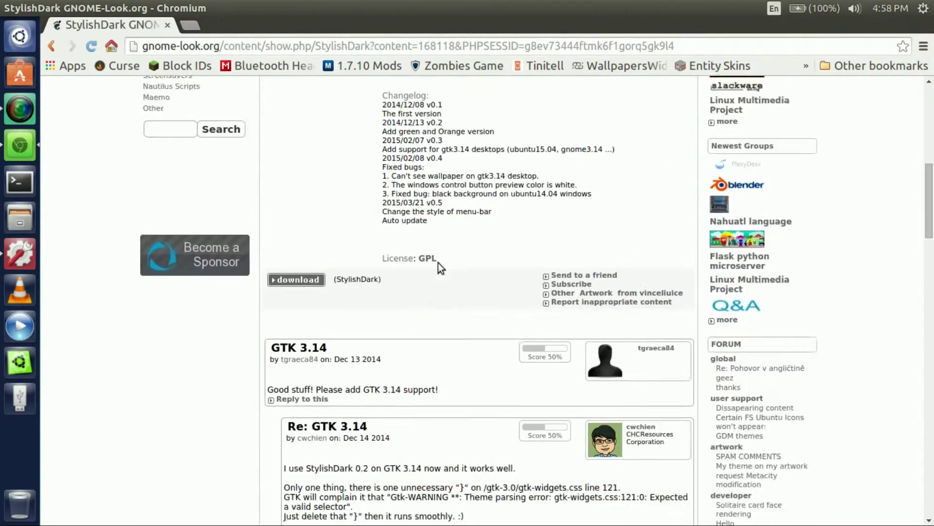
{"action": "scroll", "coordinate": [301, 397], "scroll_direction": "up", "scroll_amount": 4}
{"action": "left_click", "coordinate": [299, 392]}
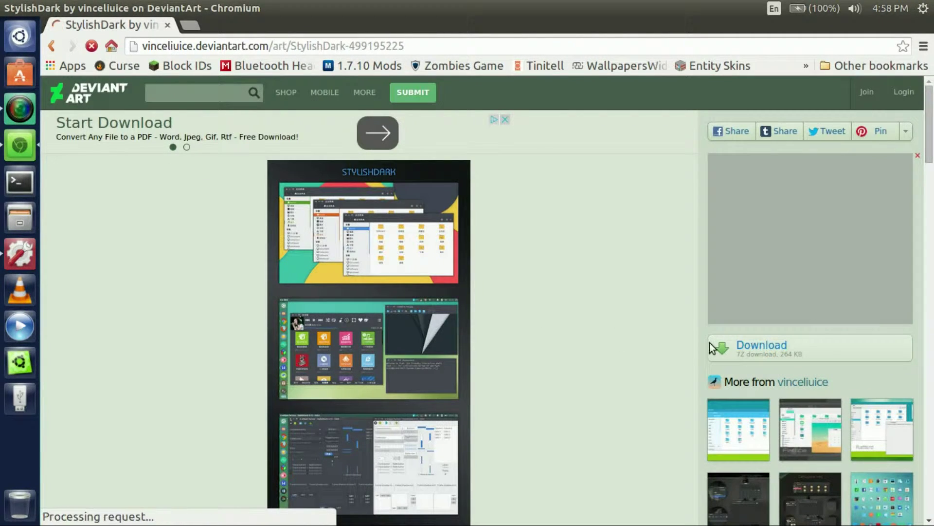
{"action": "left_click", "coordinate": [761, 354]}
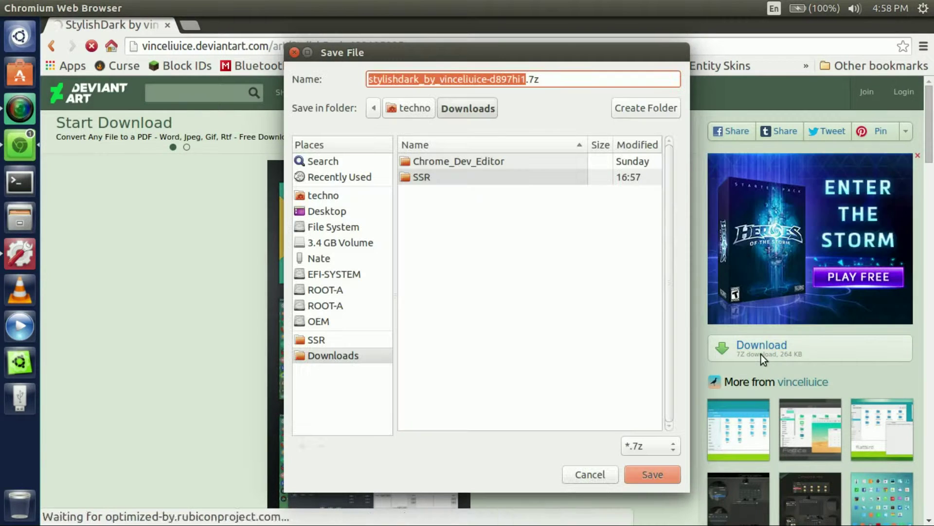
{"action": "left_click", "coordinate": [667, 473]}
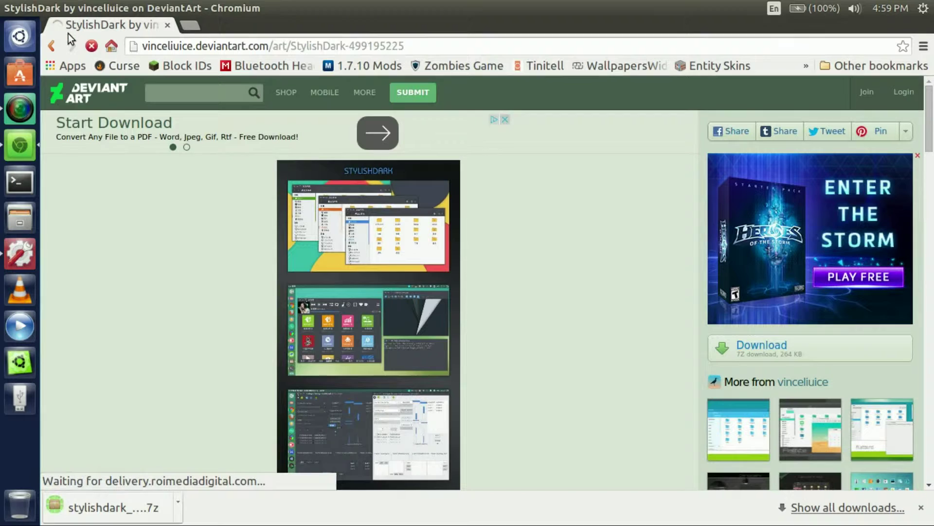
Close the browser and open stylishdark_by_vinceliuice-d897hi1.7z from Downloads in Archive Manager
{"action": "left_click", "coordinate": [8, 8]}
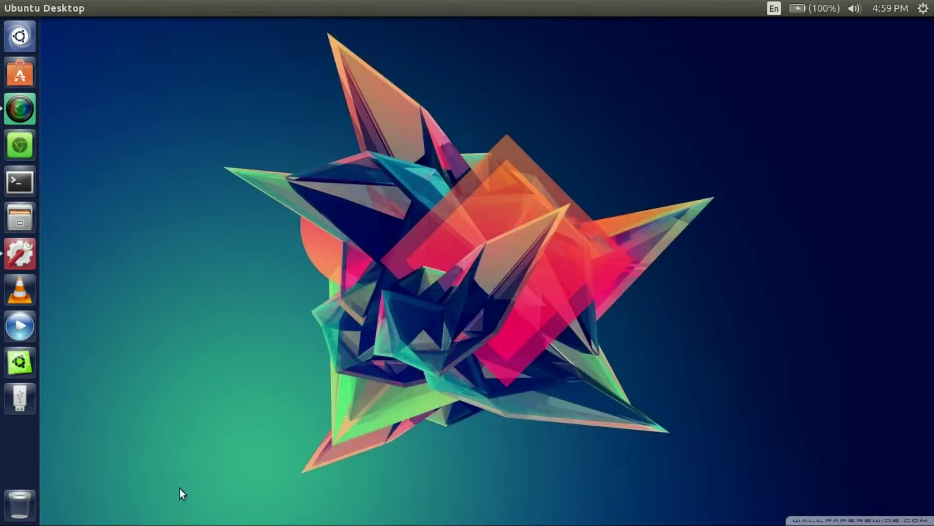
{"action": "left_click", "coordinate": [19, 219]}
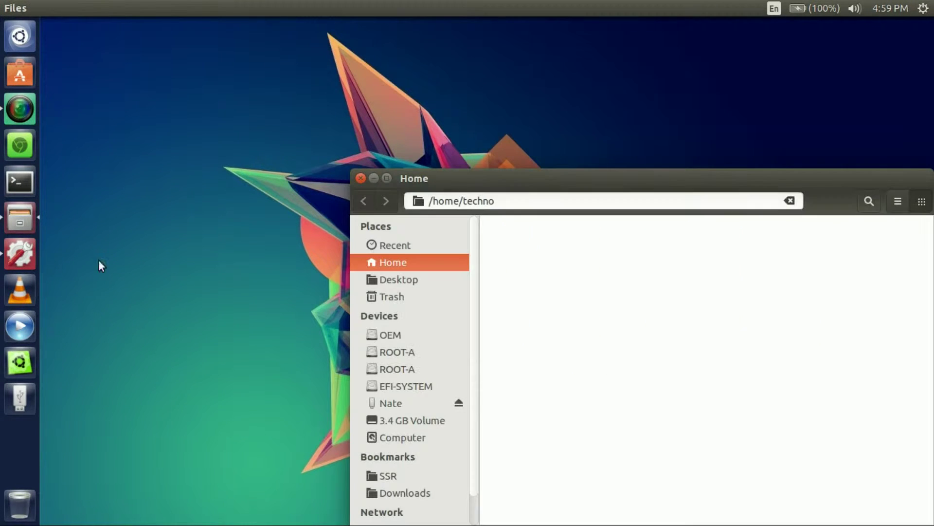
{"action": "left_click_drag", "start_coordinate": [509, 180], "coordinate": [431, 110]}
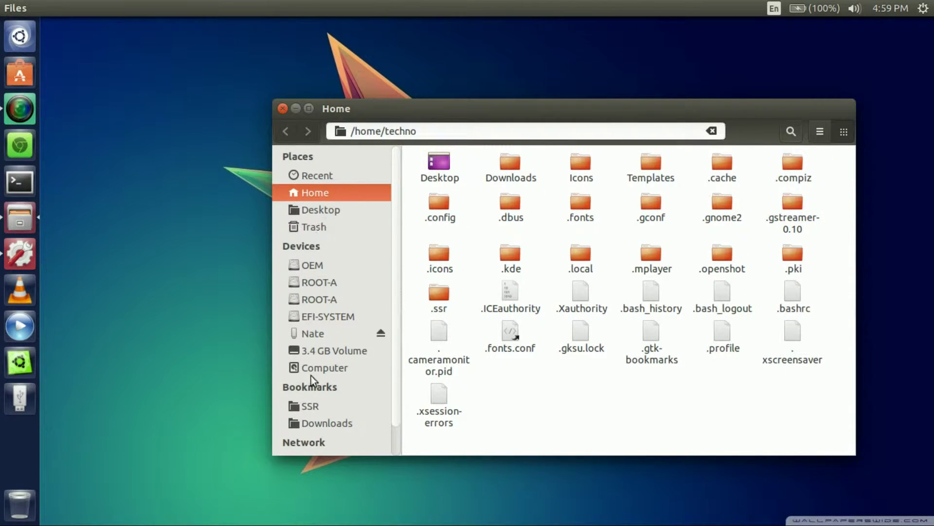
{"action": "left_click", "coordinate": [322, 422]}
{"action": "double_click", "coordinate": [439, 240]}
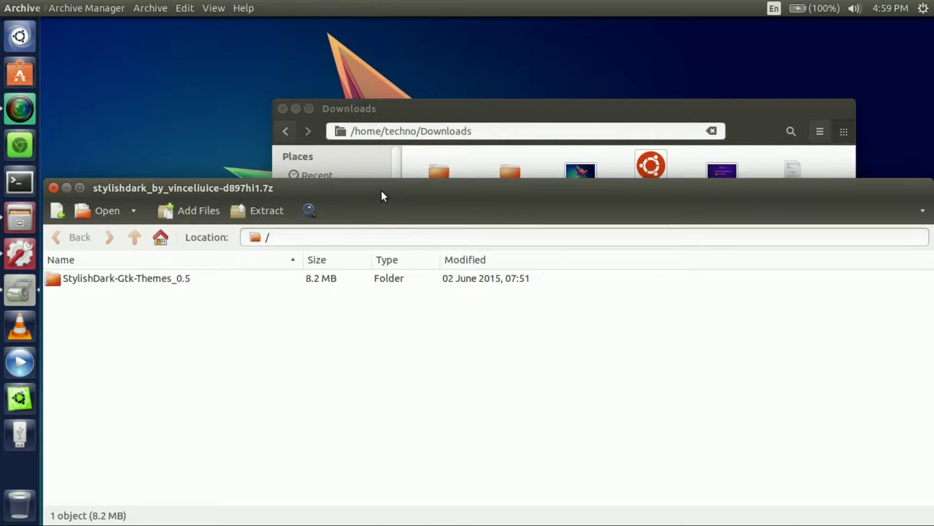
{"action": "left_click_drag", "start_coordinate": [382, 195], "coordinate": [373, 41]}
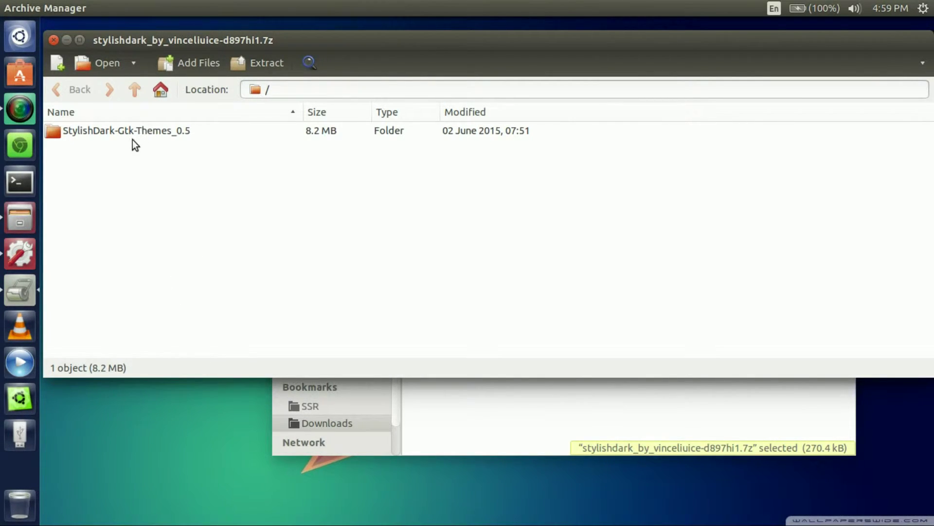
Browse to StylishDark-Gtk-Themes_0.5/Gnome/StylishDark-Gtk-Themes-For-Gnome3.14 and open StylishDark-Gtk-Themes.deb
{"action": "double_click", "coordinate": [147, 129]}
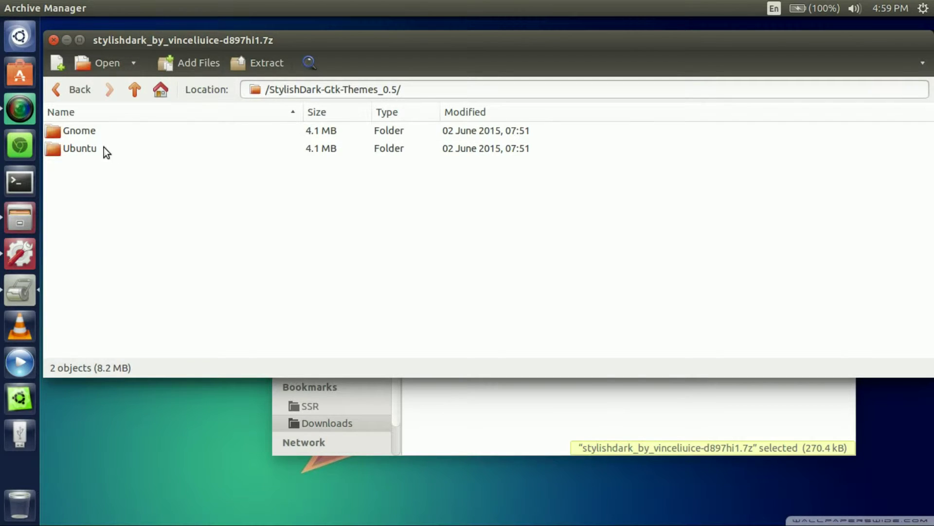
{"action": "double_click", "coordinate": [103, 132]}
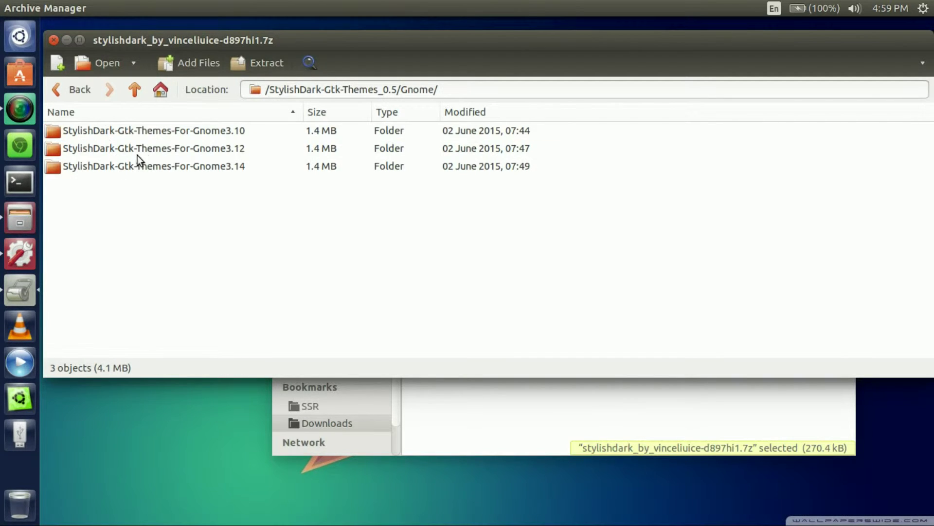
{"action": "left_click", "coordinate": [129, 168]}
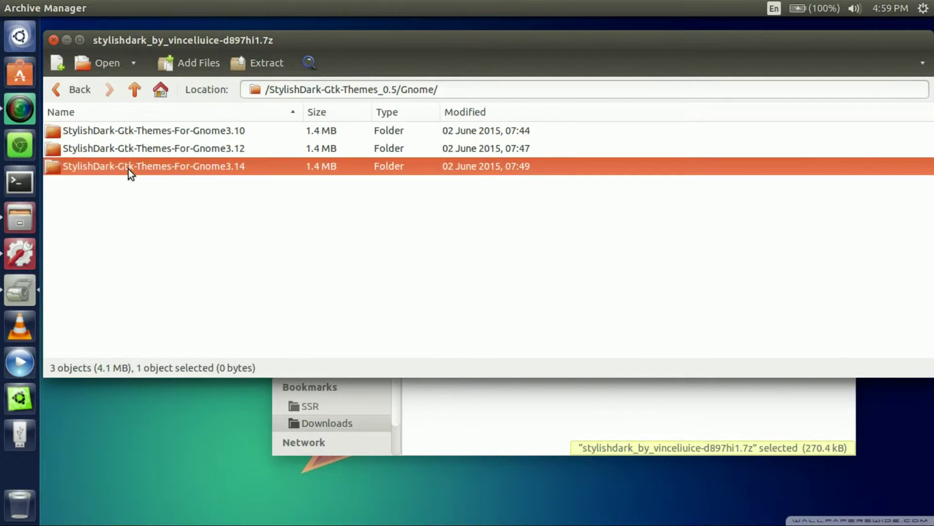
{"action": "double_click", "coordinate": [236, 168]}
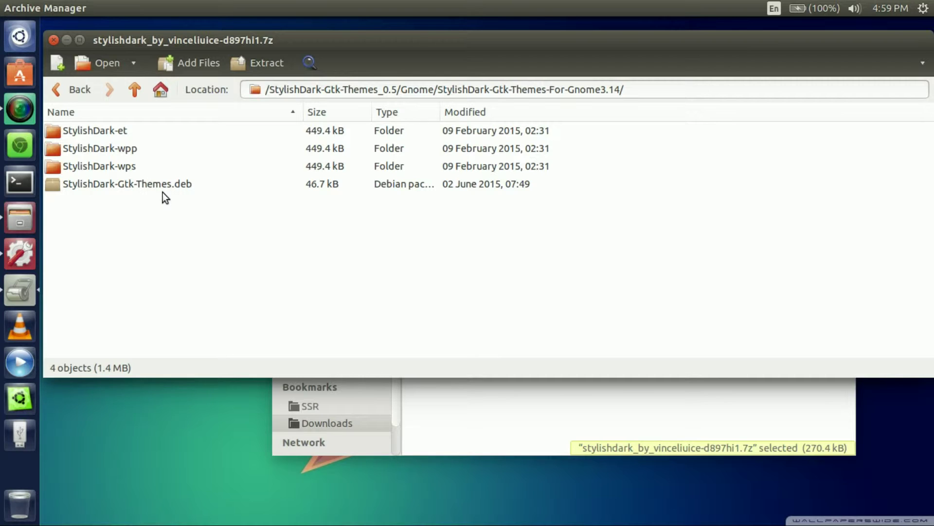
{"action": "double_click", "coordinate": [173, 186]}
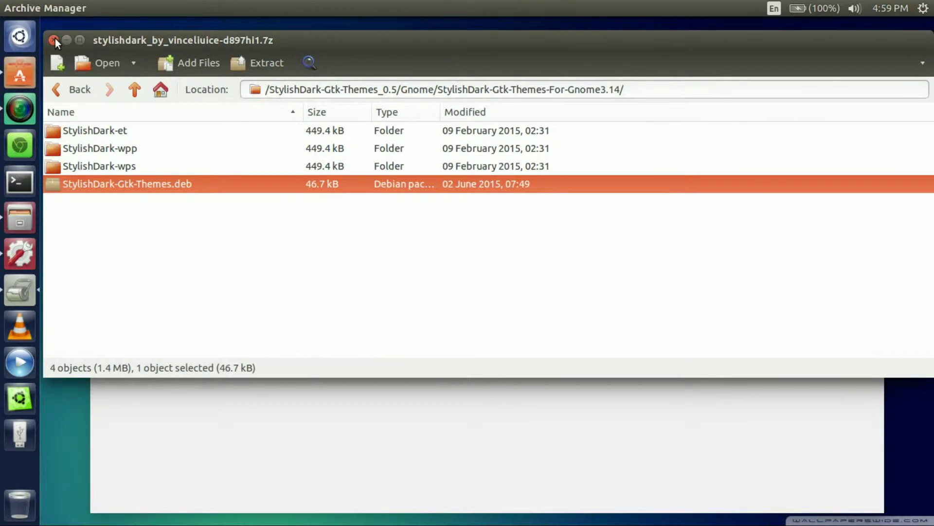
Close Archive Manager, leaving Software Center reporting the .deb as Not found
{"action": "left_click", "coordinate": [53, 40]}
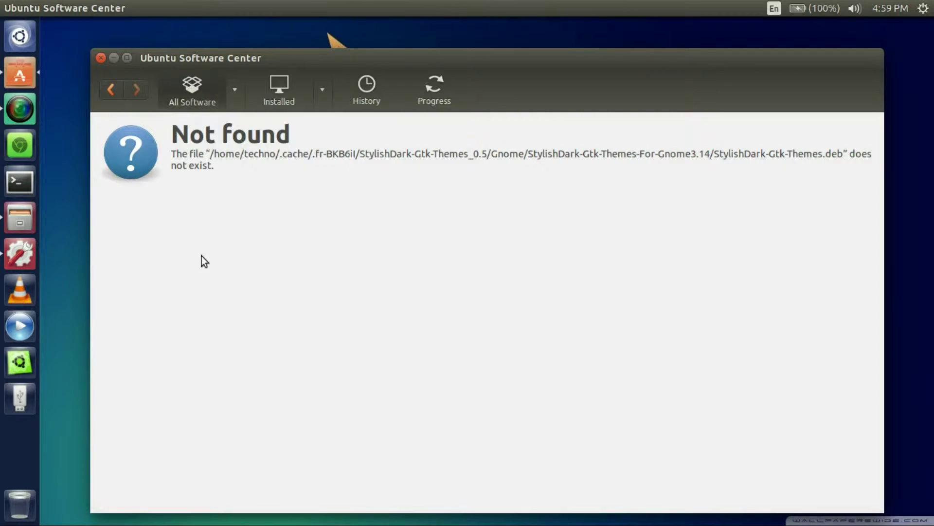
Reopen the StylishDark archive and select StylishDark-Gtk-Themes.deb in the Gnome3.14 folder
{"action": "left_click", "coordinate": [19, 218]}
{"action": "double_click", "coordinate": [423, 247]}
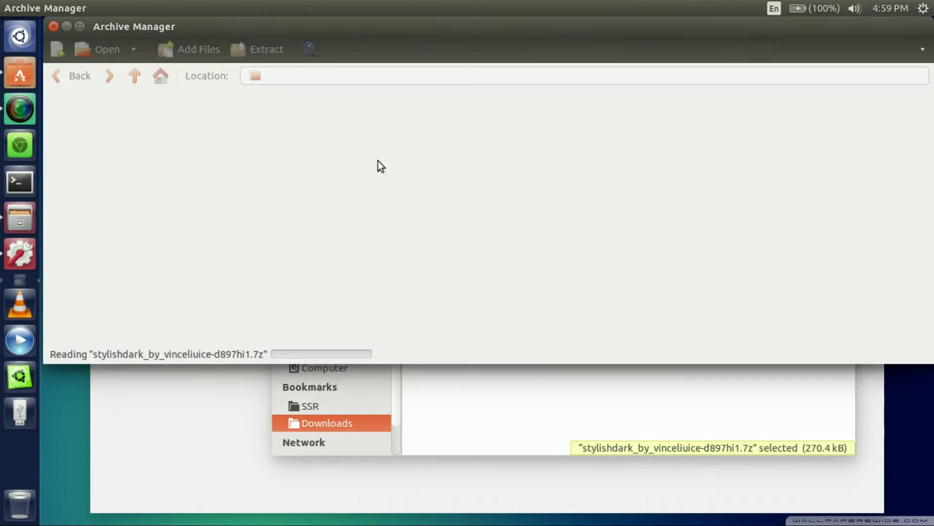
{"action": "double_click", "coordinate": [164, 117]}
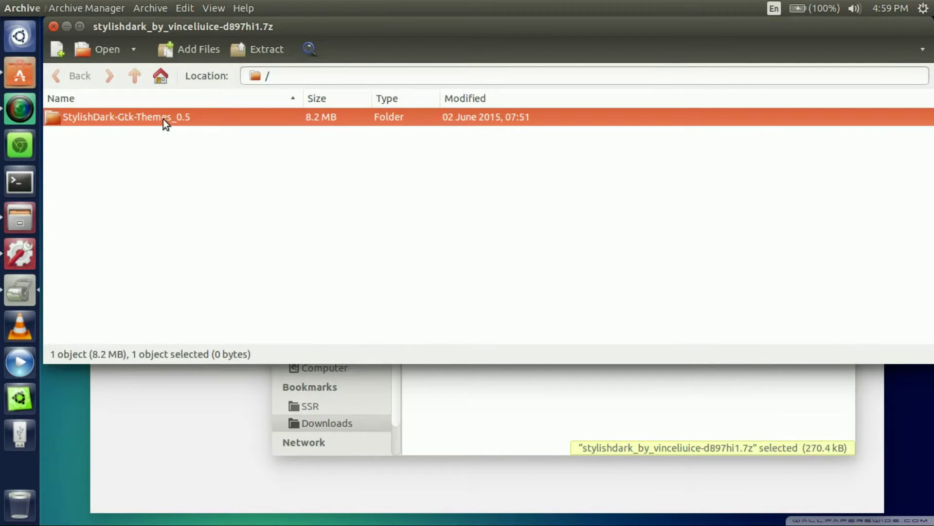
{"action": "double_click", "coordinate": [153, 124]}
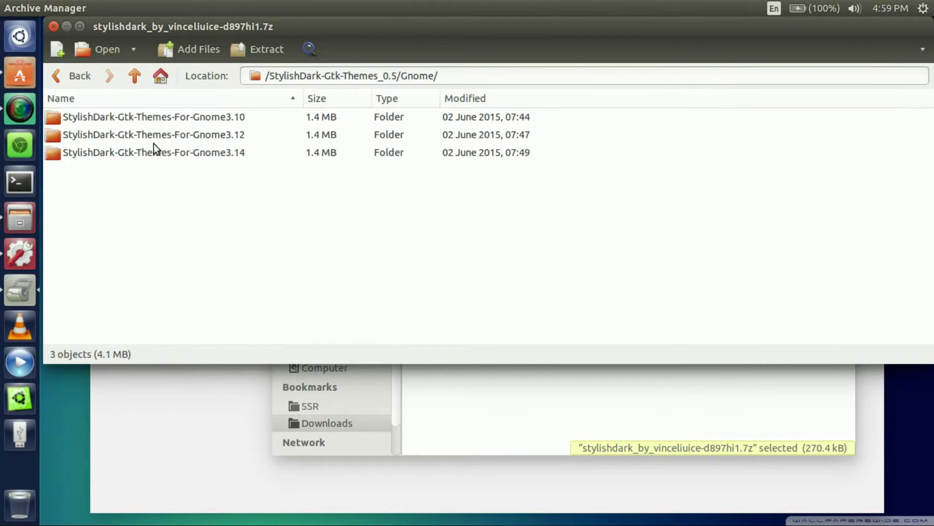
{"action": "double_click", "coordinate": [154, 153]}
{"action": "left_click", "coordinate": [147, 175]}
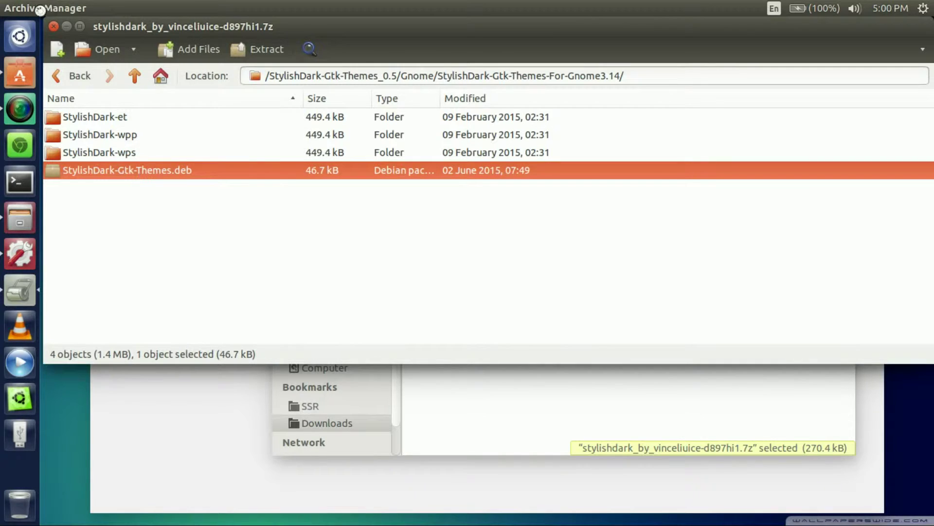
Close the archive, Downloads and Software Center windows once stylish-dark-gtk-themes 0.5 is installed
{"action": "left_click", "coordinate": [58, 29]}
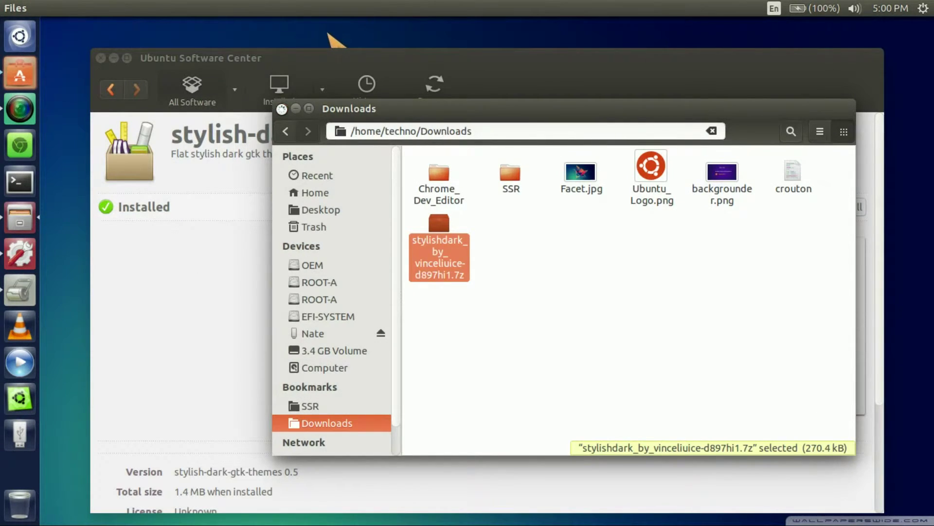
{"action": "left_click", "coordinate": [282, 106]}
{"action": "left_click_drag", "start_coordinate": [312, 57], "coordinate": [288, 48]}
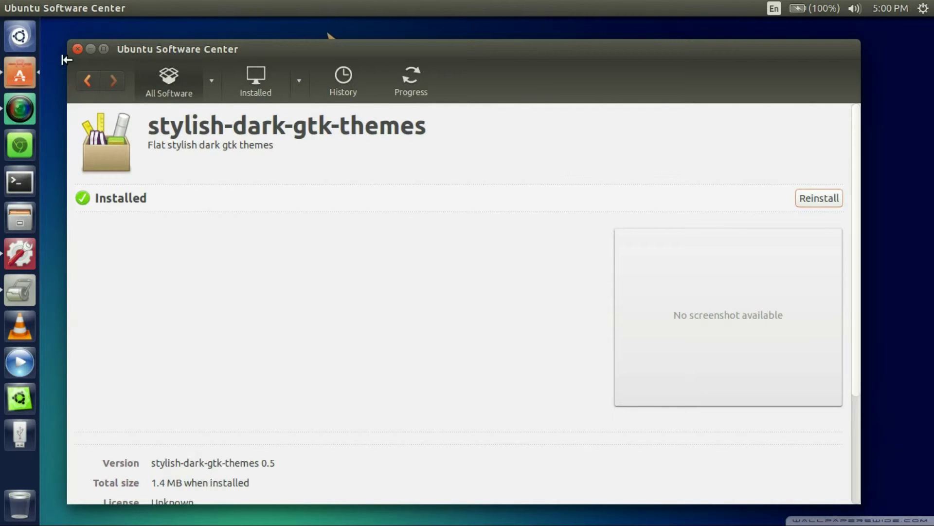
{"action": "left_click", "coordinate": [77, 49]}
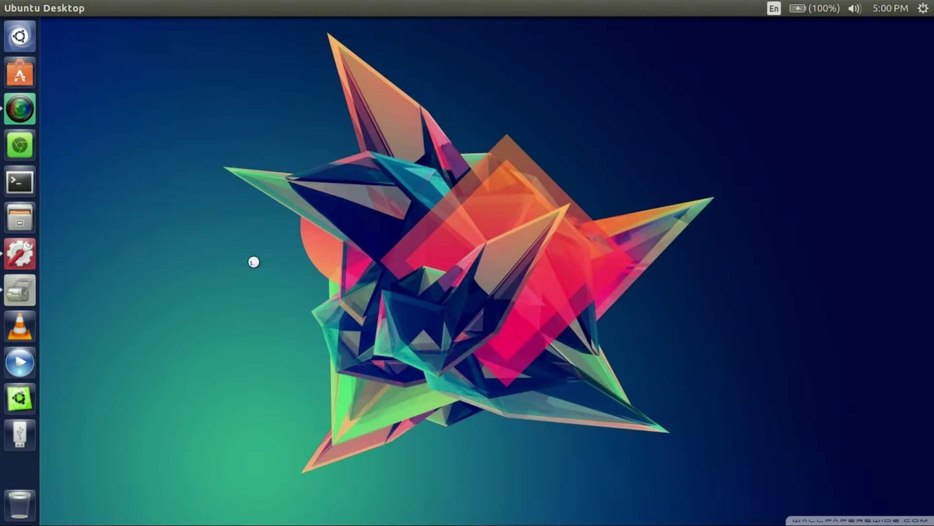
Launch Ubuntu Tweak, choose StylishDark-et as the Gtk theme on the Theme page, then close it
{"action": "left_click", "coordinate": [31, 35]}
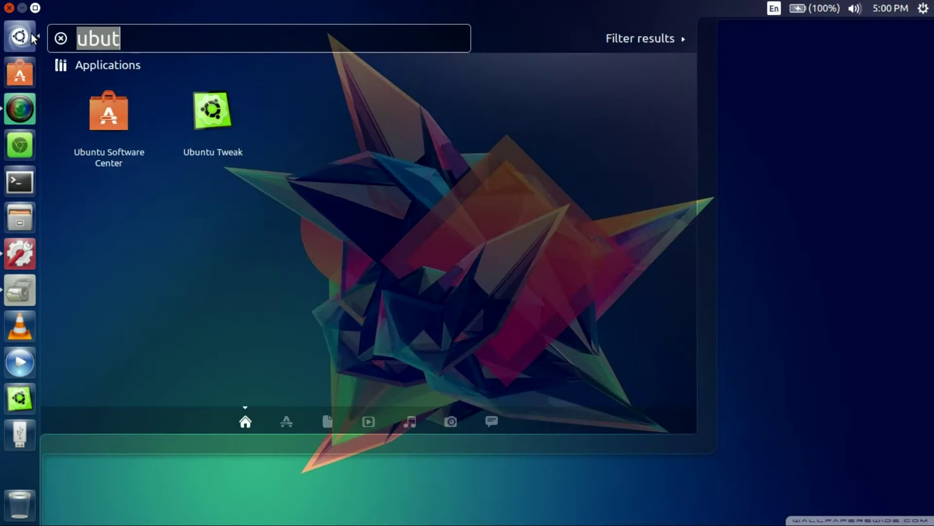
{"action": "left_click", "coordinate": [212, 103]}
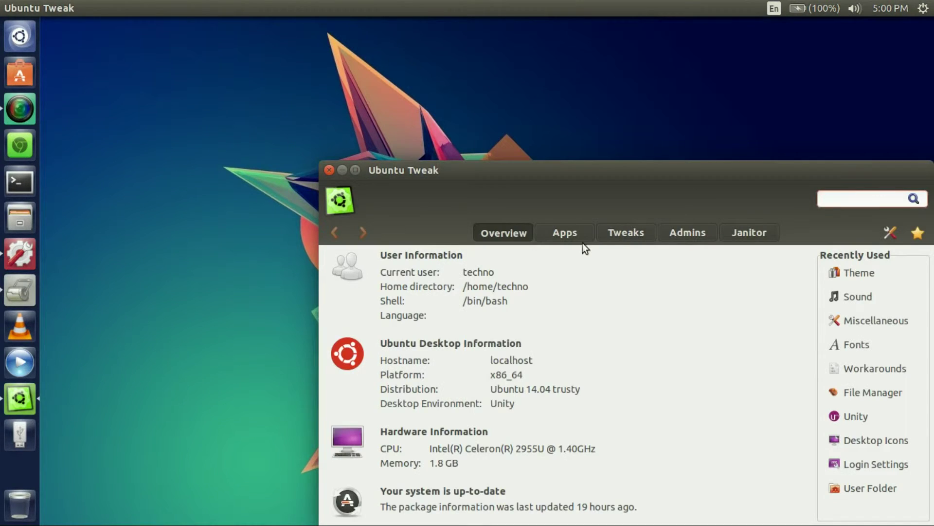
{"action": "left_click", "coordinate": [644, 228]}
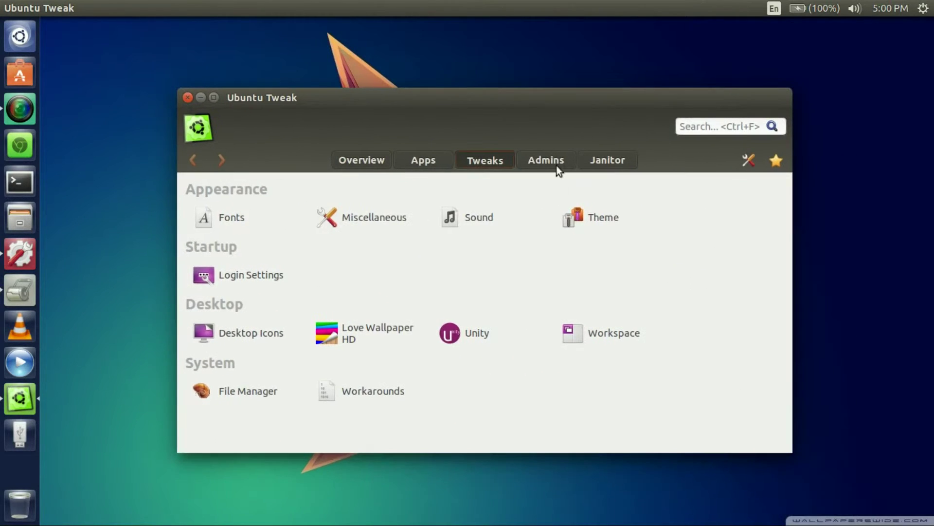
{"action": "left_click", "coordinate": [578, 206]}
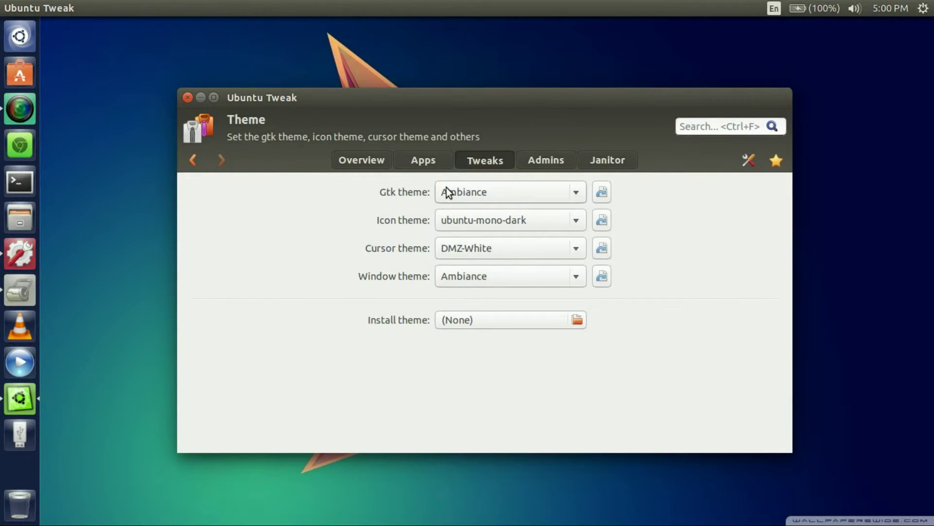
{"action": "left_click", "coordinate": [487, 190]}
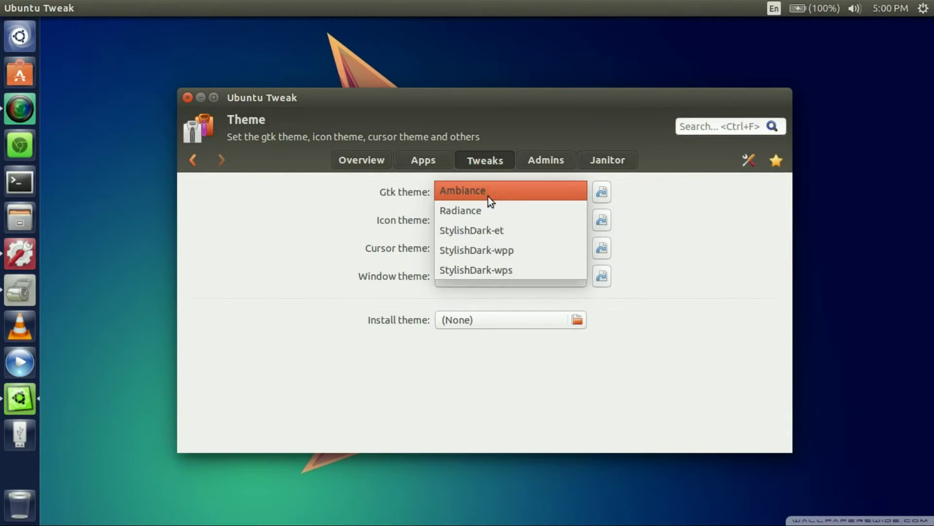
{"action": "left_click", "coordinate": [497, 233]}
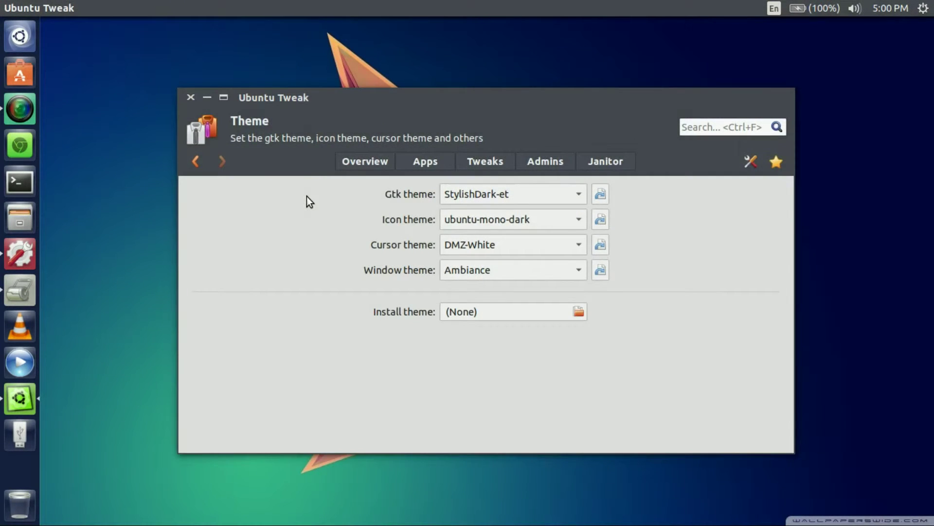
{"action": "left_click_drag", "start_coordinate": [181, 87], "coordinate": [266, 69]}
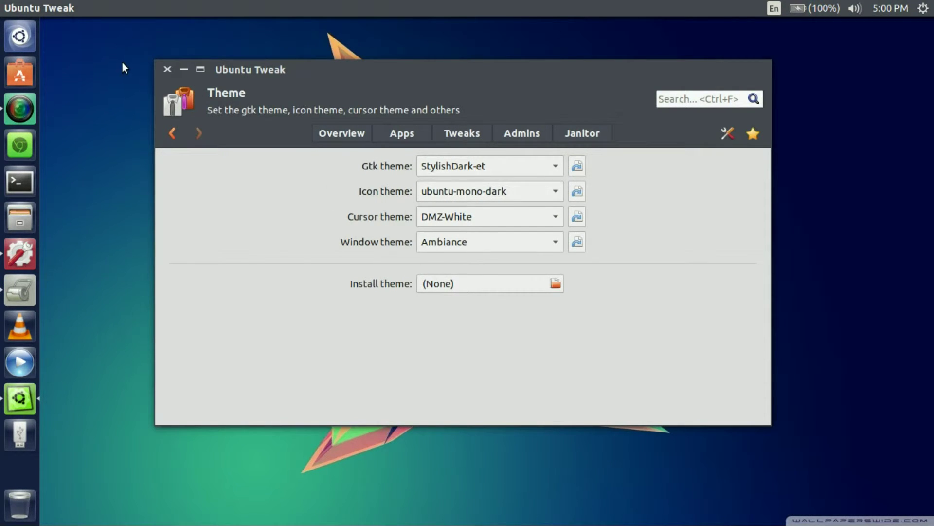
{"action": "left_click", "coordinate": [167, 69]}
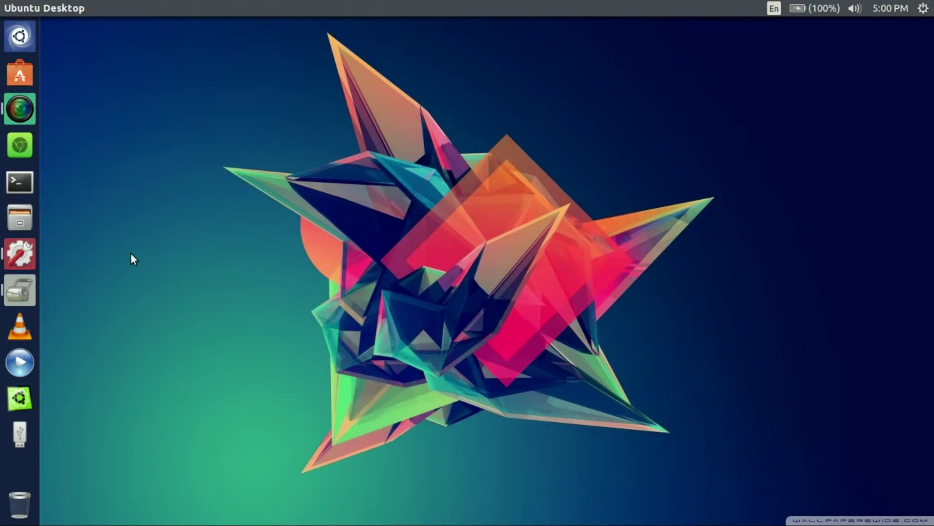
Start Chromium and search Google for gnome-look
{"action": "left_click", "coordinate": [19, 152]}
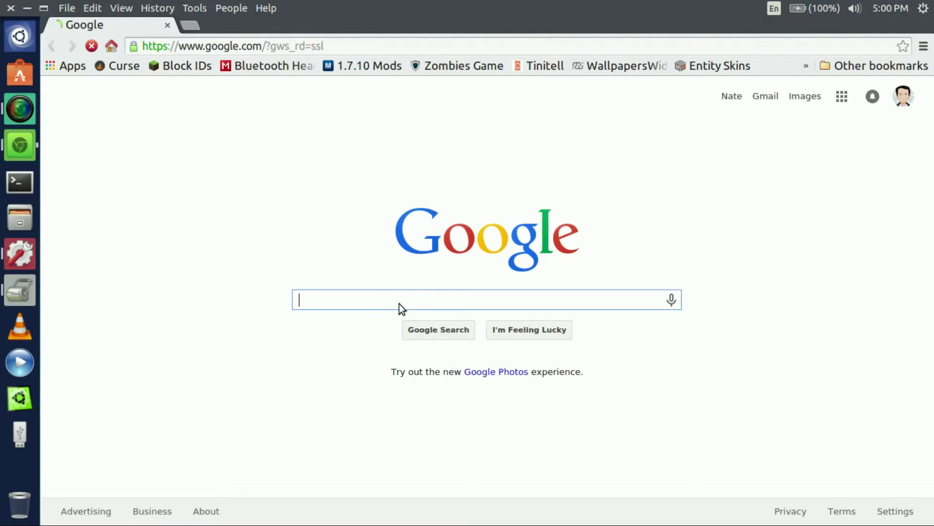
{"action": "type", "text": "gnome"}
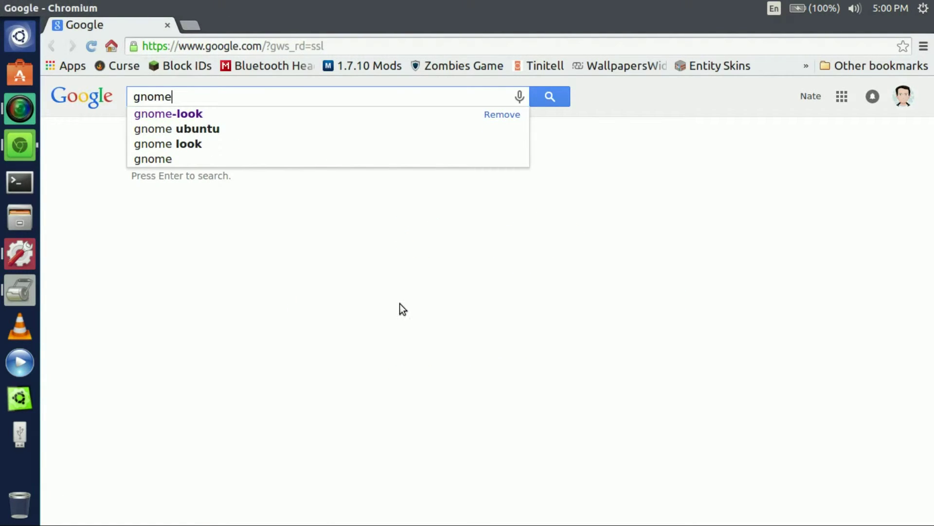
{"action": "key", "text": "Down"}
{"action": "key", "text": "Return"}
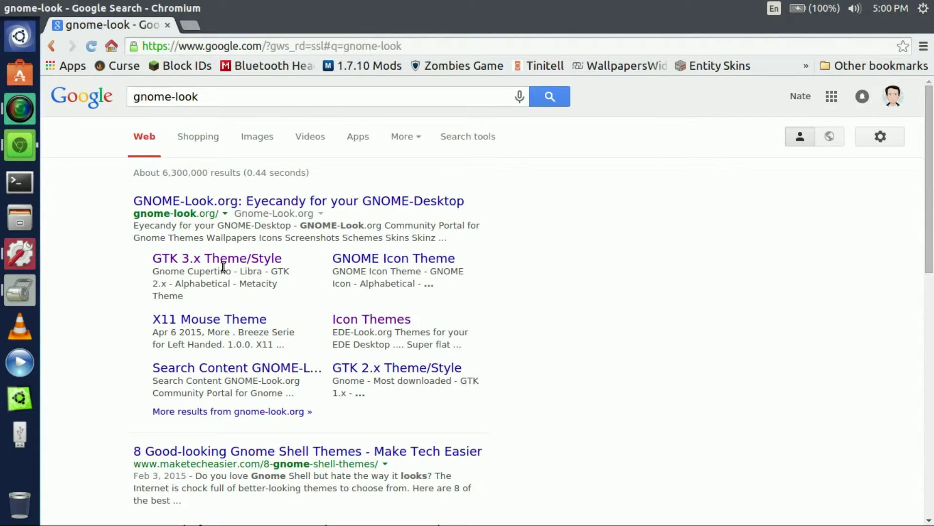
Open the Compass icon theme from GNOME-Look.org's GTK 3.x listing and follow its download link
{"action": "left_click", "coordinate": [216, 257]}
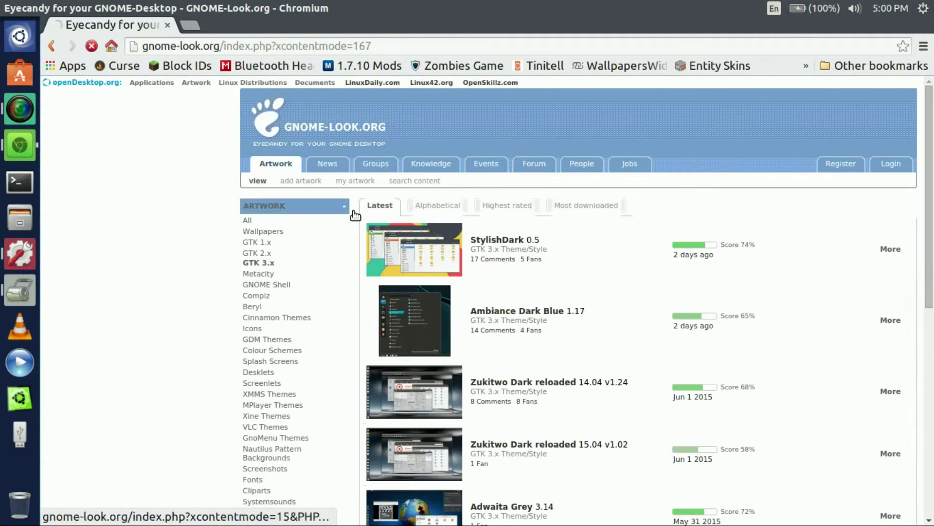
{"action": "scroll", "coordinate": [371, 215], "scroll_direction": "down", "scroll_amount": 7}
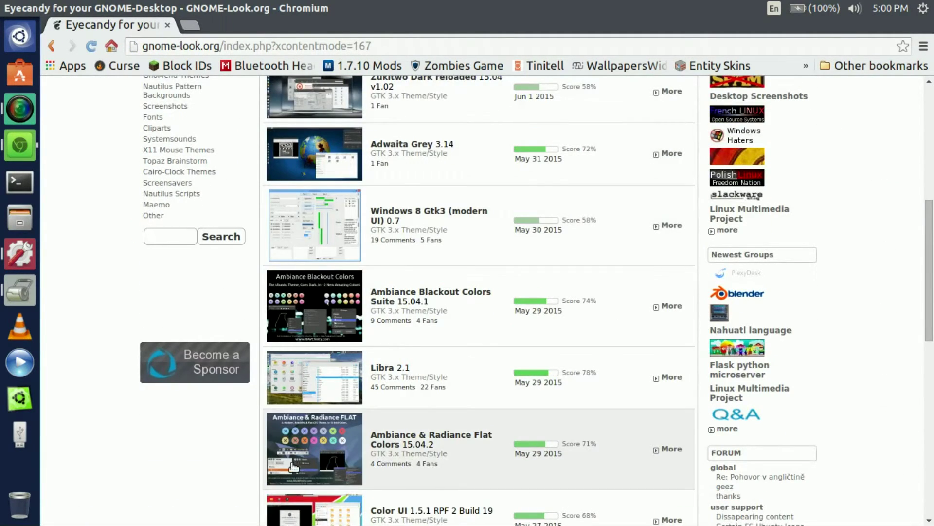
{"action": "left_click", "coordinate": [399, 437]}
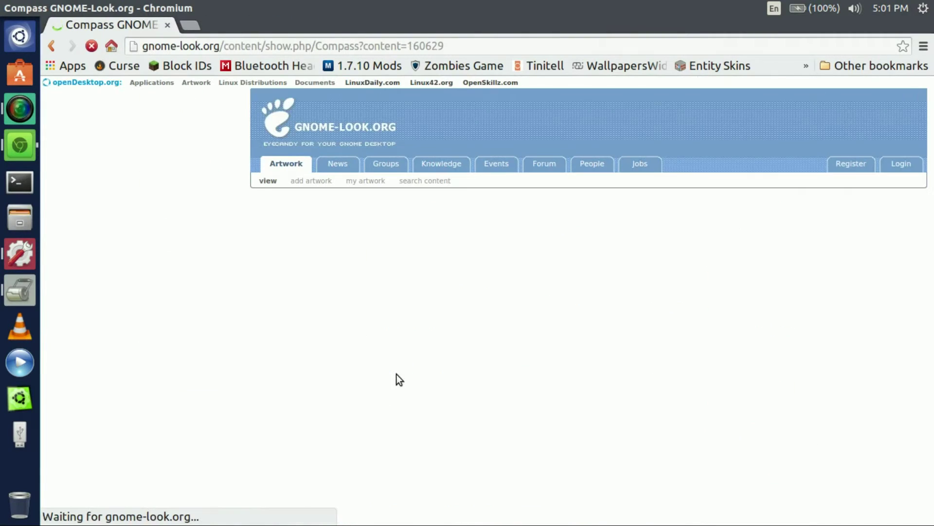
{"action": "scroll", "coordinate": [397, 341], "scroll_direction": "down", "scroll_amount": 10}
{"action": "scroll", "coordinate": [409, 328], "scroll_direction": "down", "scroll_amount": 4}
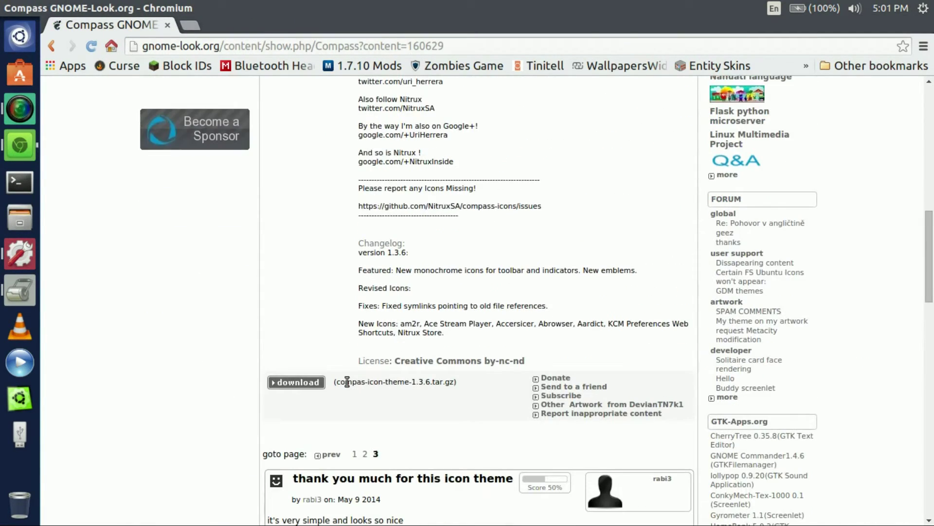
{"action": "left_click", "coordinate": [298, 381]}
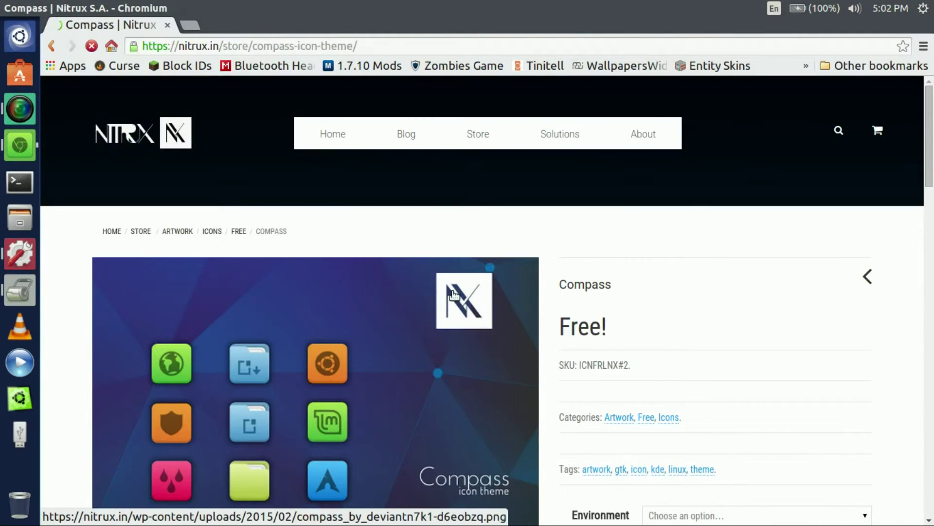
Scroll to the Compass apt install commands and select the first command line
{"action": "scroll", "coordinate": [573, 296], "scroll_direction": "down", "scroll_amount": 7}
{"action": "scroll", "coordinate": [609, 352], "scroll_direction": "down", "scroll_amount": 4}
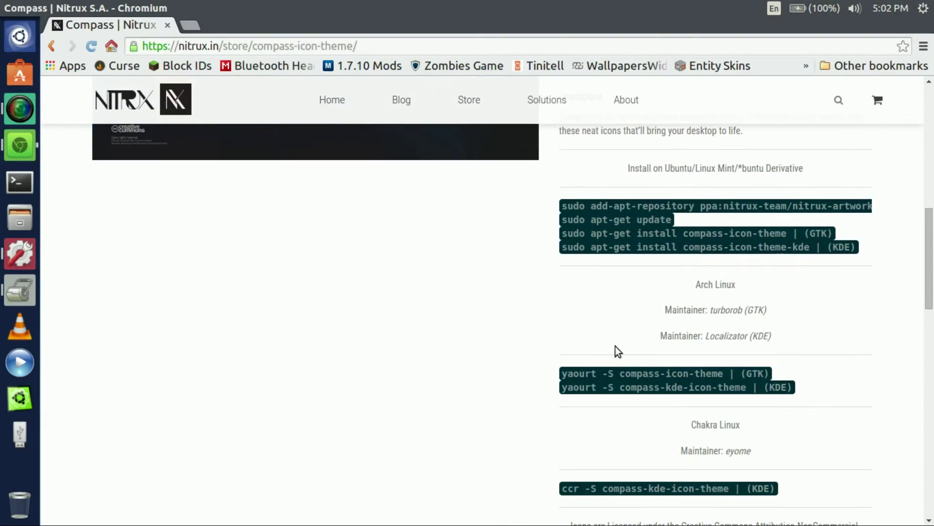
{"action": "triple_click", "coordinate": [650, 201]}
{"action": "triple_click", "coordinate": [650, 201]}
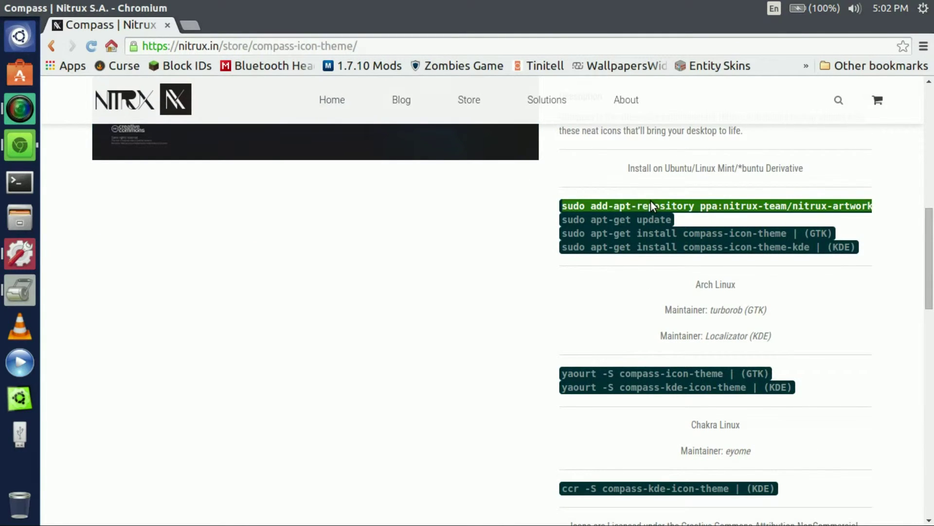
{"action": "left_click", "coordinate": [572, 206]}
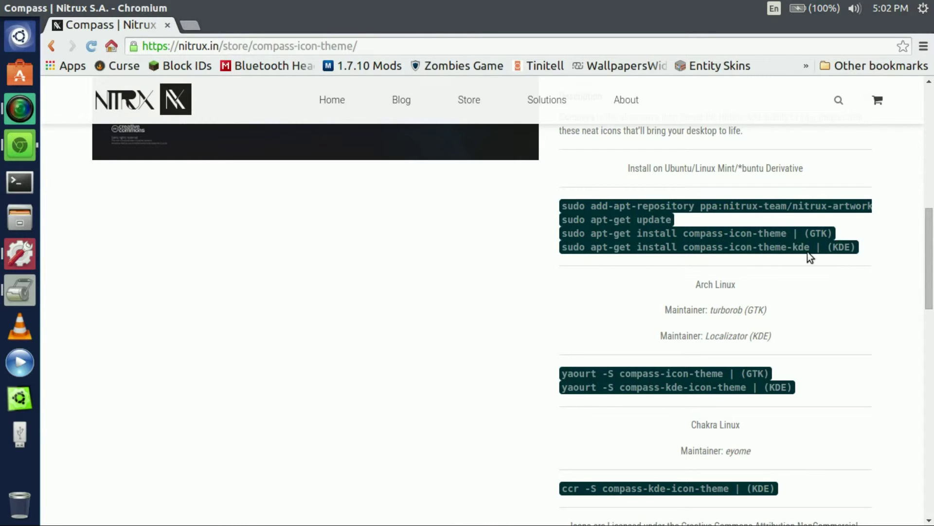
Select parts of the KDE and GTK install commands, then close Chromium
{"action": "left_click_drag", "start_coordinate": [810, 252], "coordinate": [613, 251]}
{"action": "left_click", "coordinate": [570, 250]}
{"action": "double_click", "coordinate": [599, 233]}
{"action": "left_click_drag", "start_coordinate": [788, 233], "coordinate": [556, 223]}
{"action": "double_click", "coordinate": [565, 234]}
{"action": "left_click", "coordinate": [481, 251]}
{"action": "left_click", "coordinate": [9, 8]}
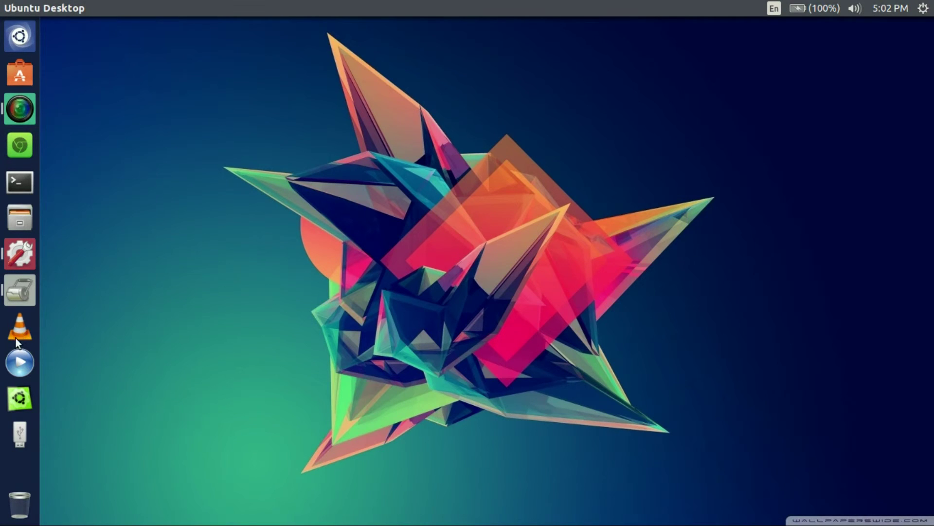
Launch Ubuntu Tweak and close the leftover Archive Manager window
{"action": "left_click", "coordinate": [14, 395]}
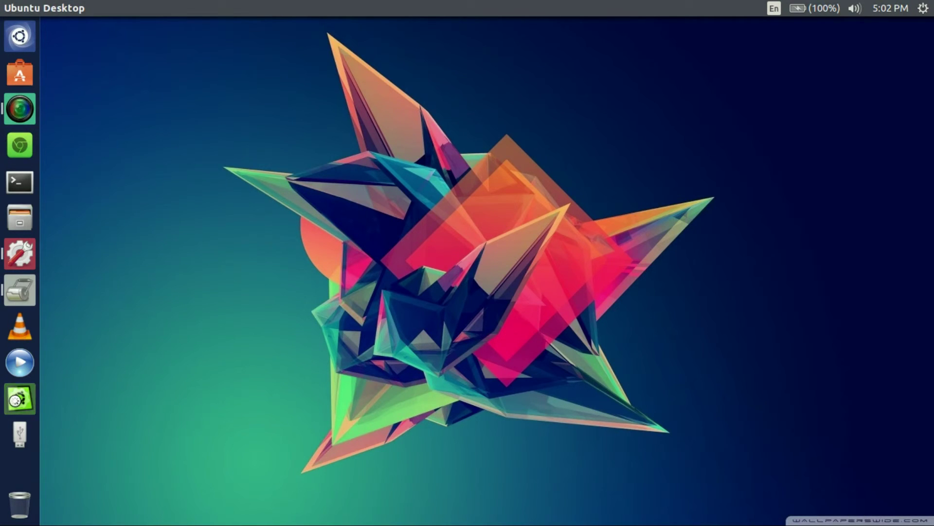
{"action": "left_click", "coordinate": [13, 299]}
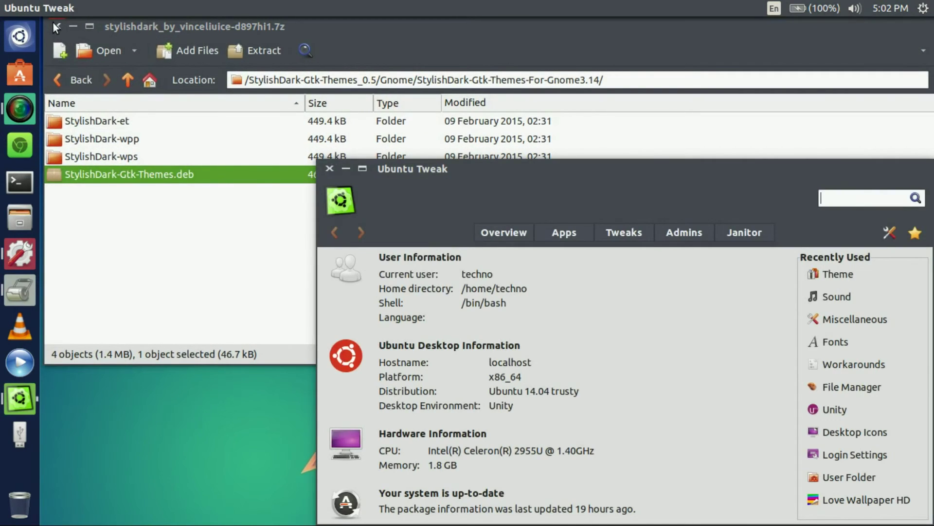
{"action": "left_click", "coordinate": [54, 24]}
In Ubuntu Tweak's Theme settings, set the icon theme to Compass
{"action": "left_click", "coordinate": [615, 239]}
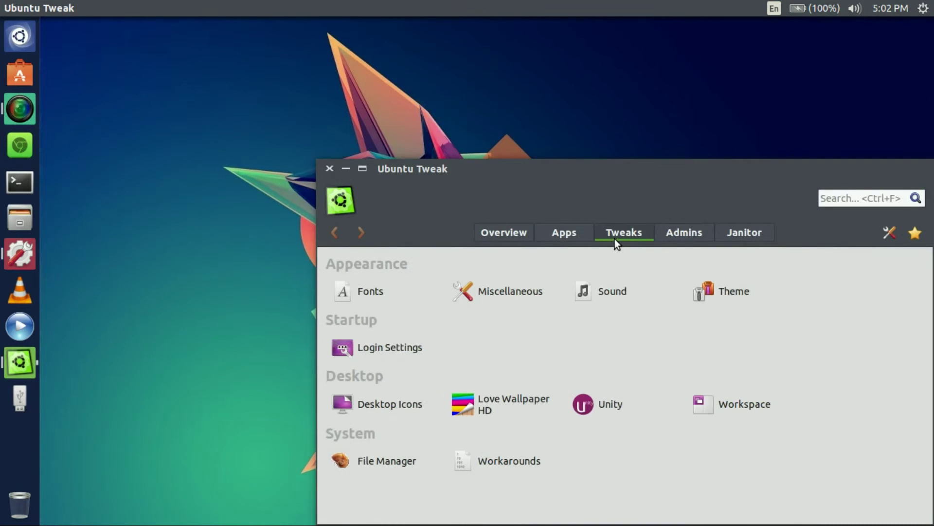
{"action": "left_click", "coordinate": [725, 287]}
{"action": "left_click_drag", "start_coordinate": [677, 207], "coordinate": [536, 152]}
{"action": "left_click", "coordinate": [472, 238]}
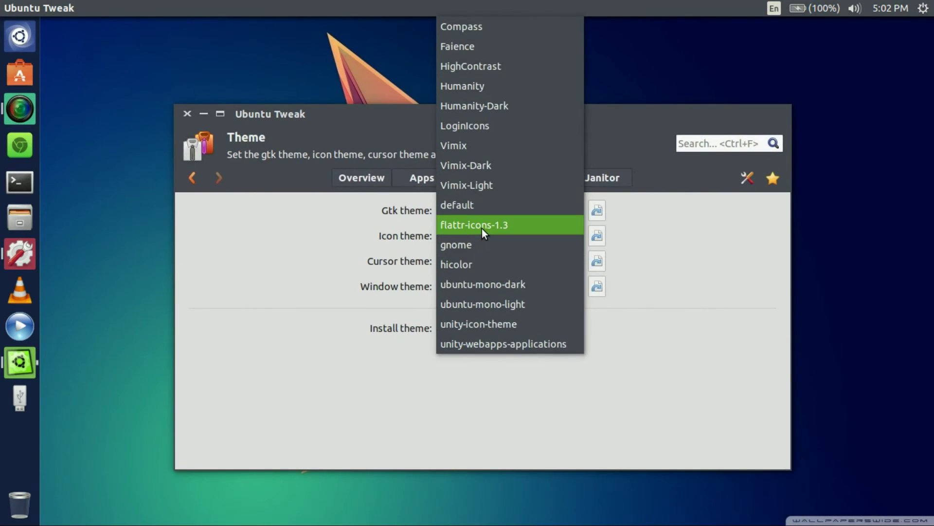
{"action": "left_click", "coordinate": [475, 24]}
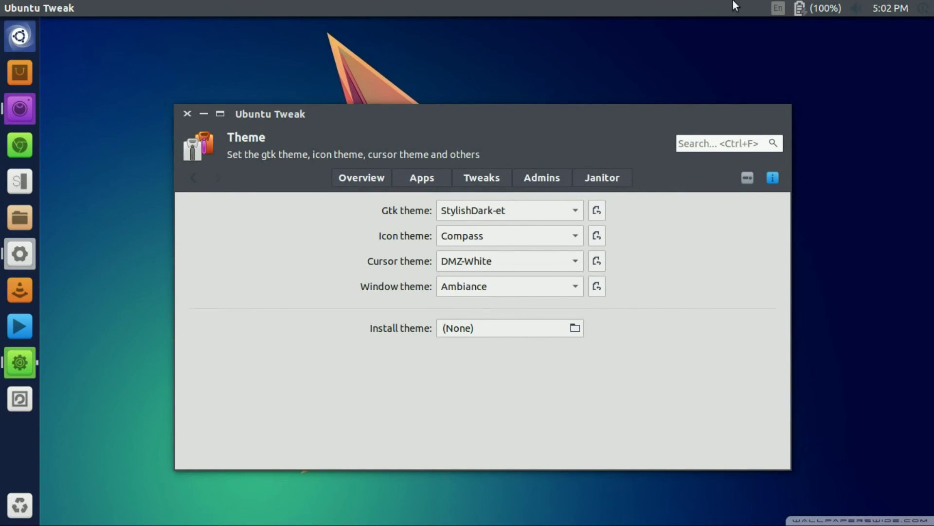
{"action": "left_click", "coordinate": [923, 8]}
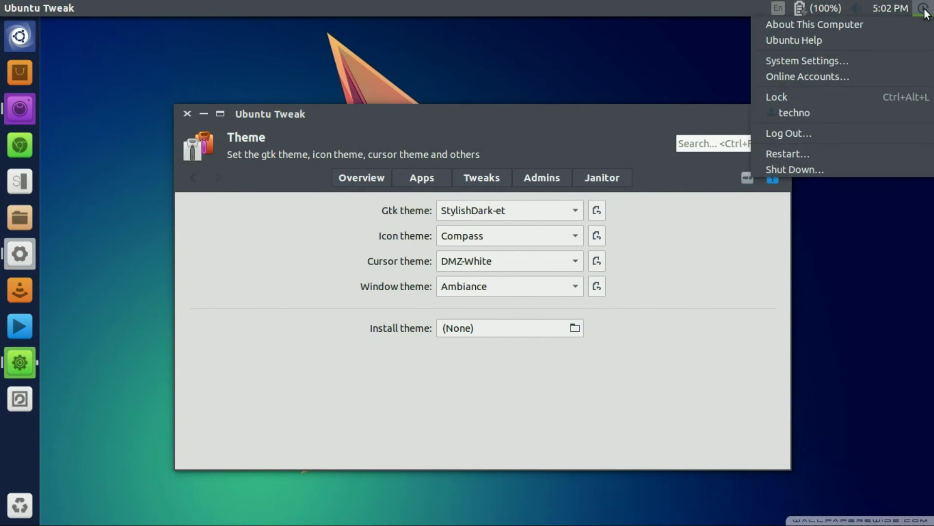
{"action": "left_click", "coordinate": [924, 9]}
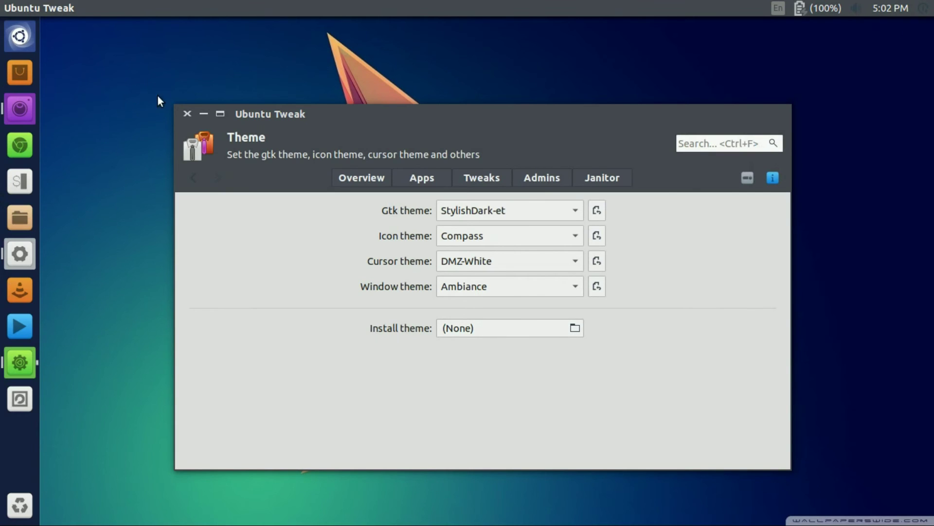
{"action": "left_click", "coordinate": [188, 113]}
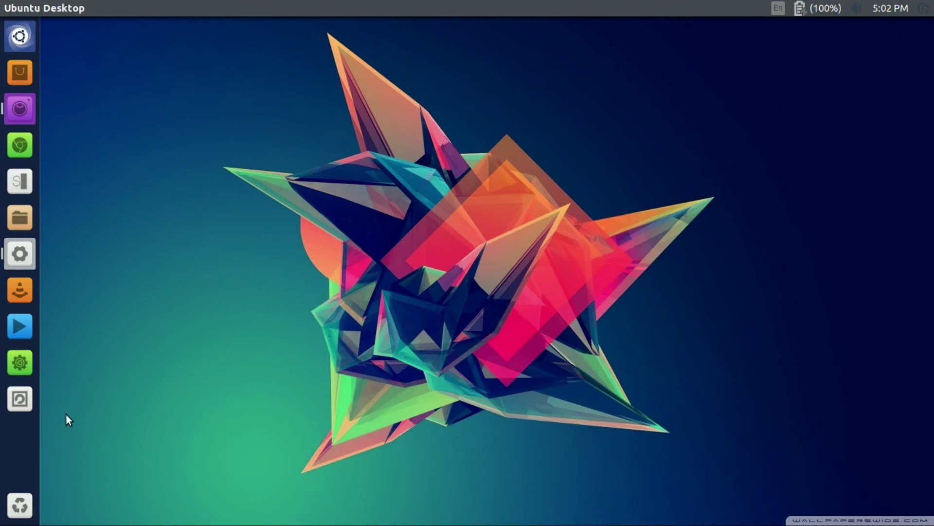
{"action": "left_click_drag", "start_coordinate": [108, 25], "coordinate": [874, 506]}
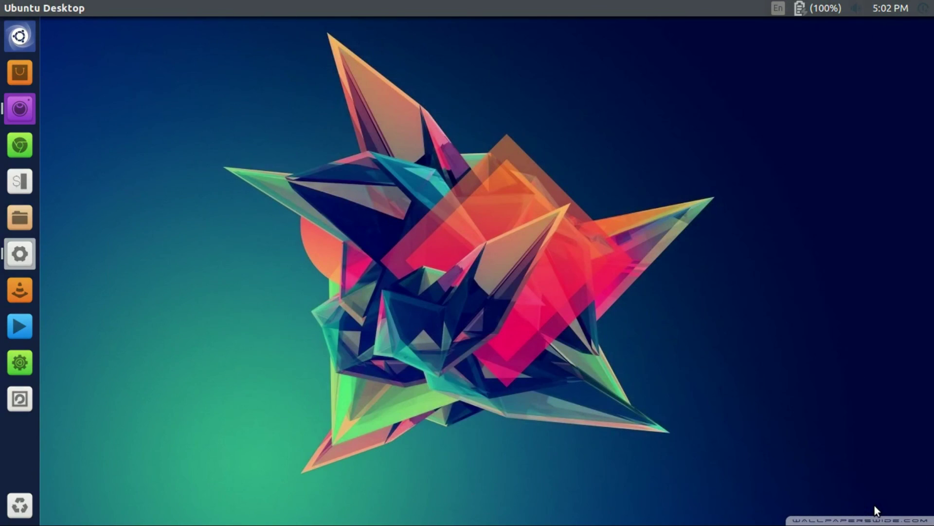